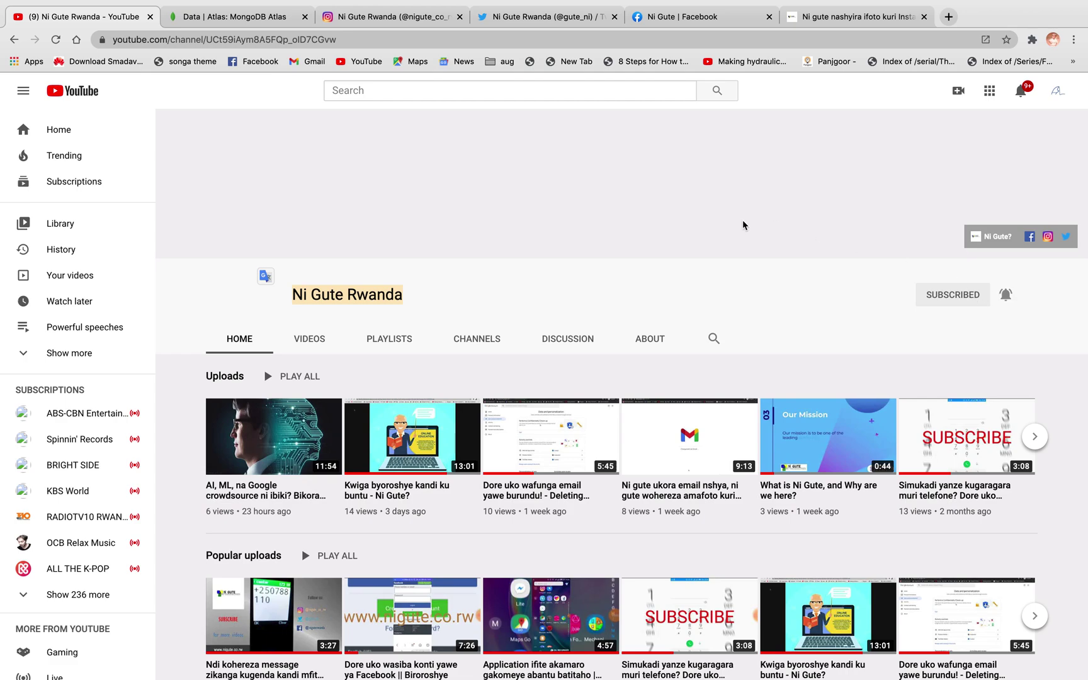
# View the Ni Gute pages on Twitter, Facebook and Instagram in turn
pyautogui.click(536, 17)
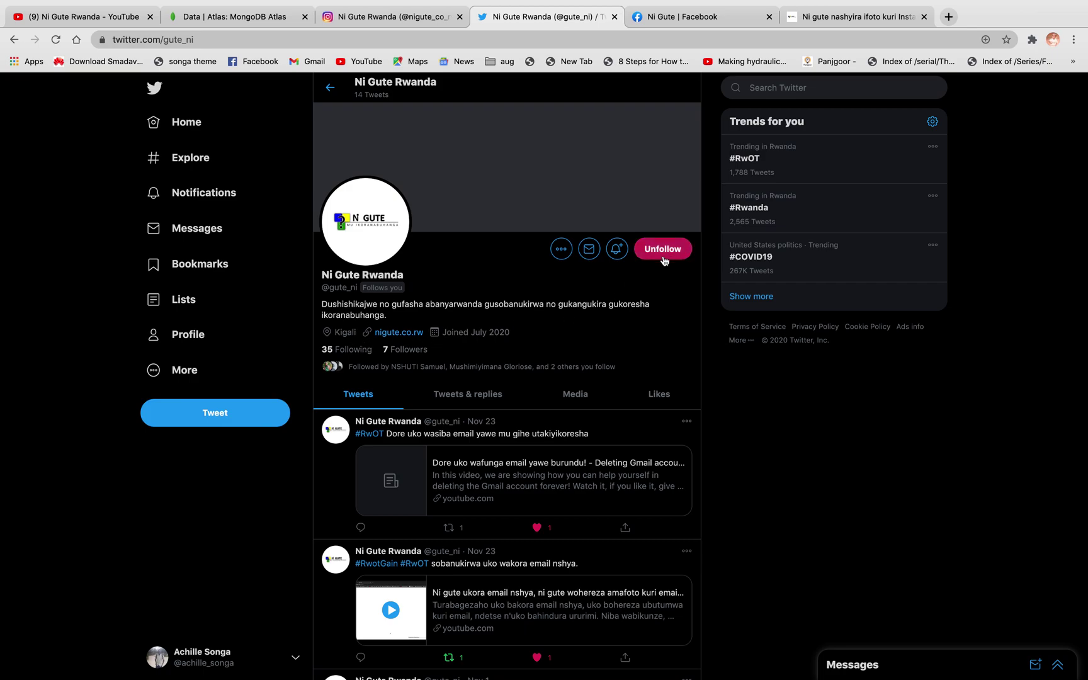
pyautogui.click(685, 20)
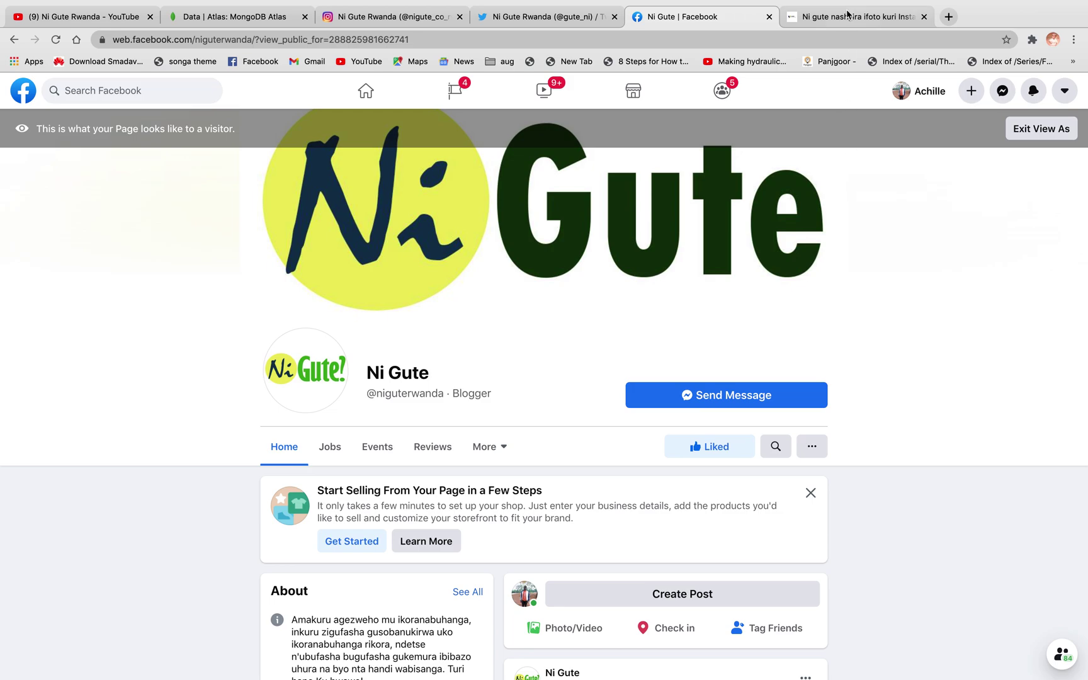
pyautogui.click(390, 17)
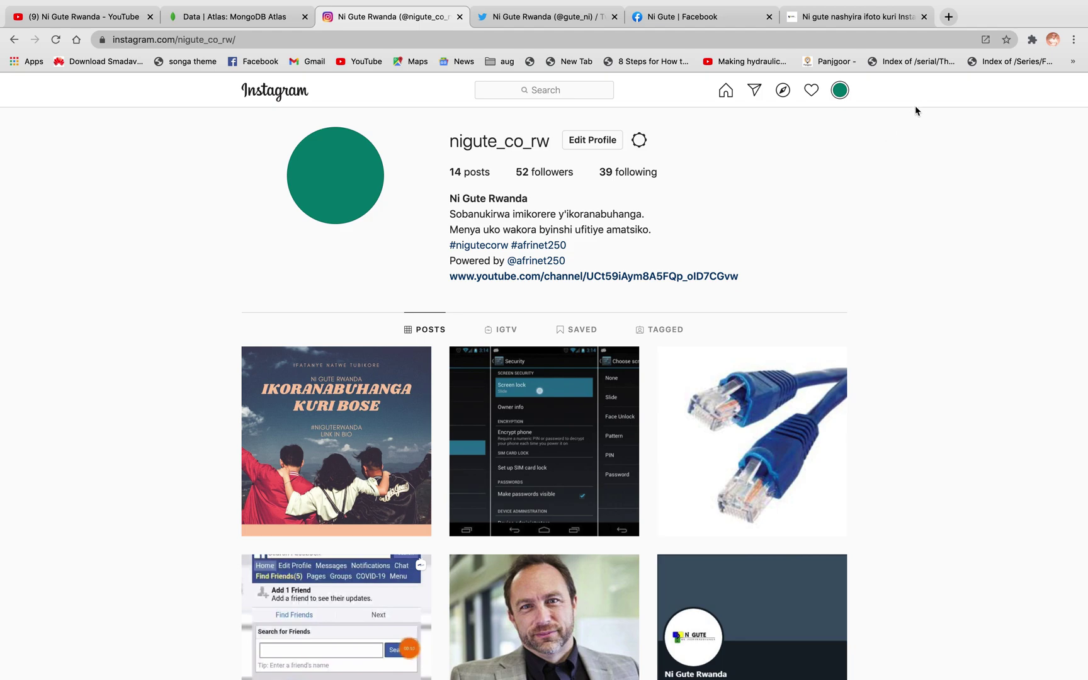
# Examine the nigute.co.rw article on posting photos to Instagram from a computer, including its introduction and illustrations
pyautogui.click(865, 19)
pyautogui.scroll(10, 575, 334)
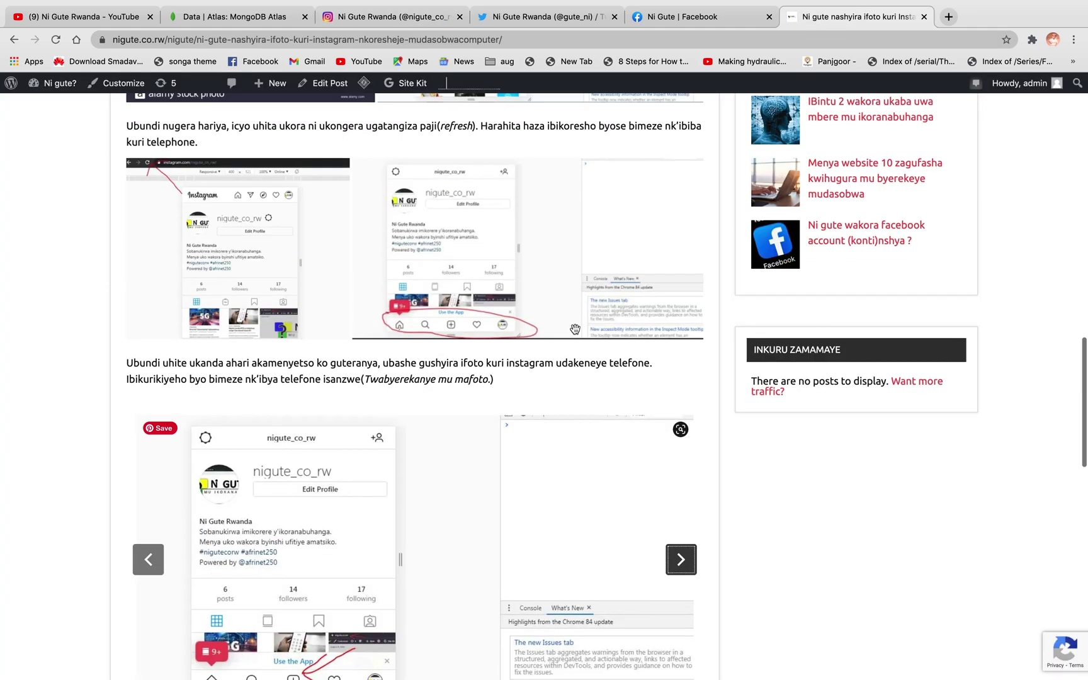
pyautogui.scroll(10, 575, 332)
pyautogui.scroll(-5, 575, 333)
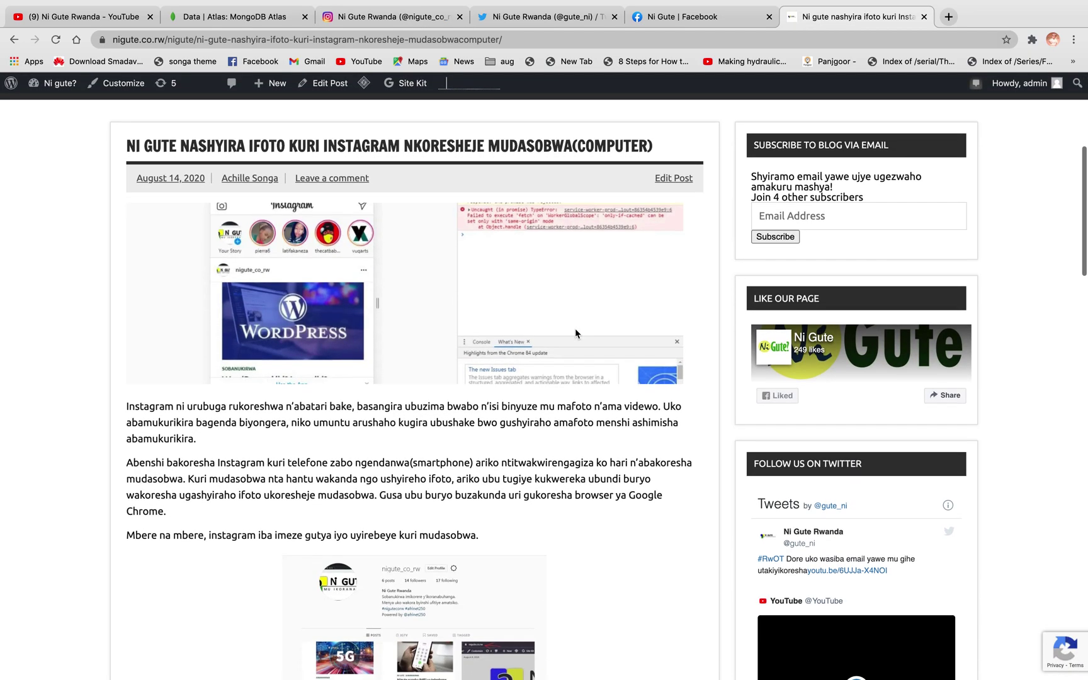
pyautogui.scroll(-1, 575, 328)
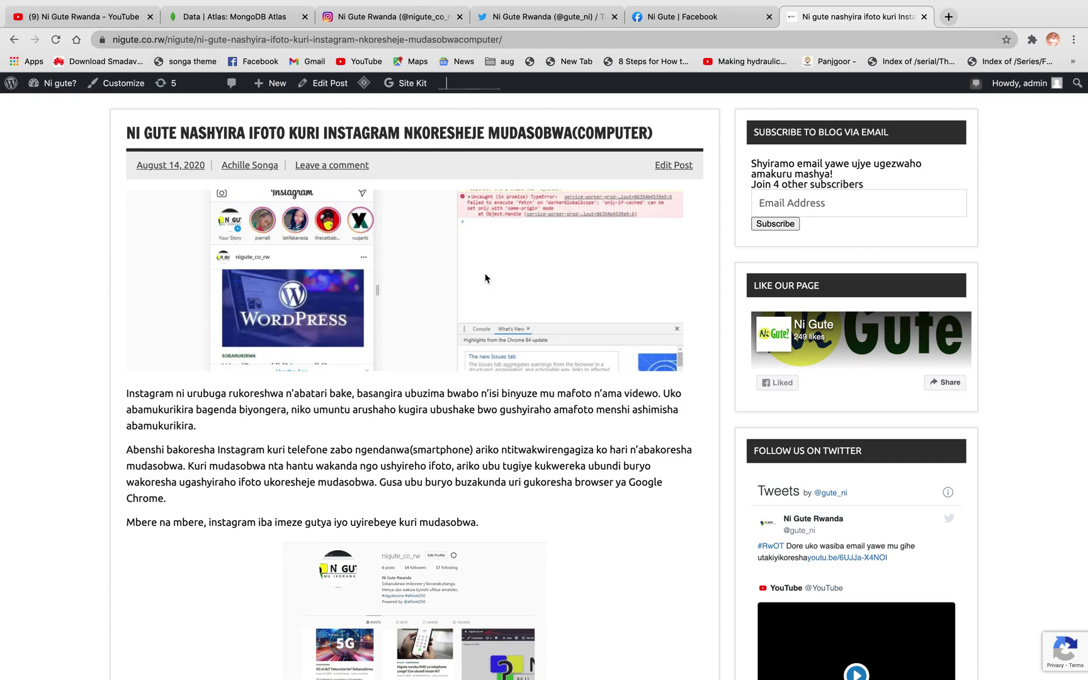
pyautogui.scroll(-1, 486, 278)
pyautogui.scroll(-3, 298, 447)
pyautogui.scroll(5, 487, 366)
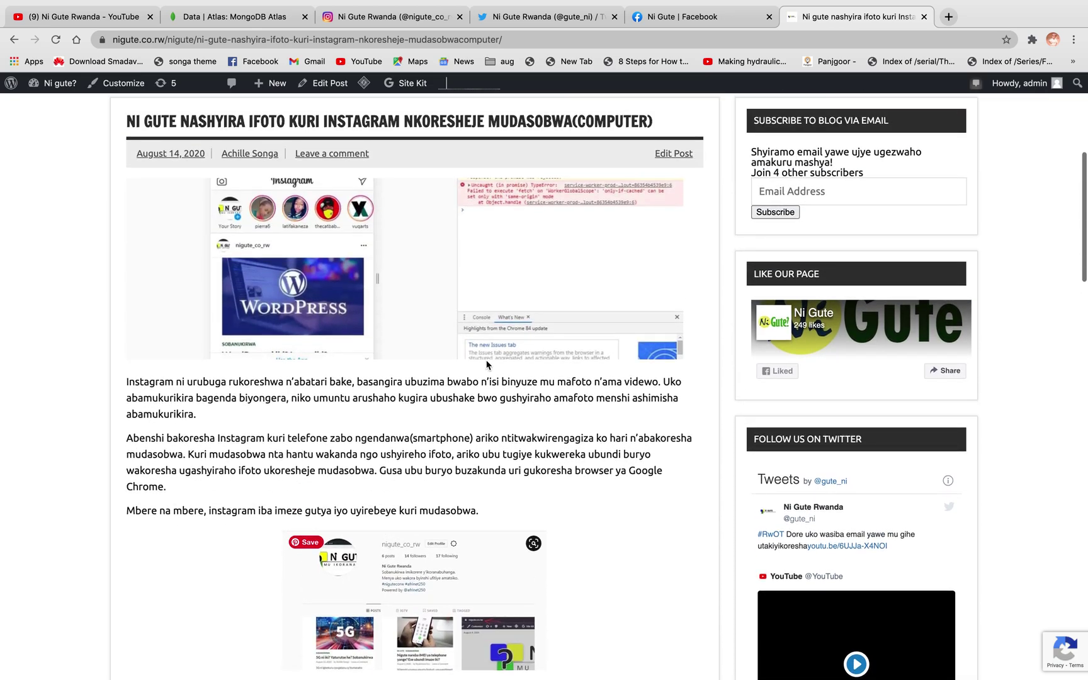
pyautogui.scroll(-2, 486, 365)
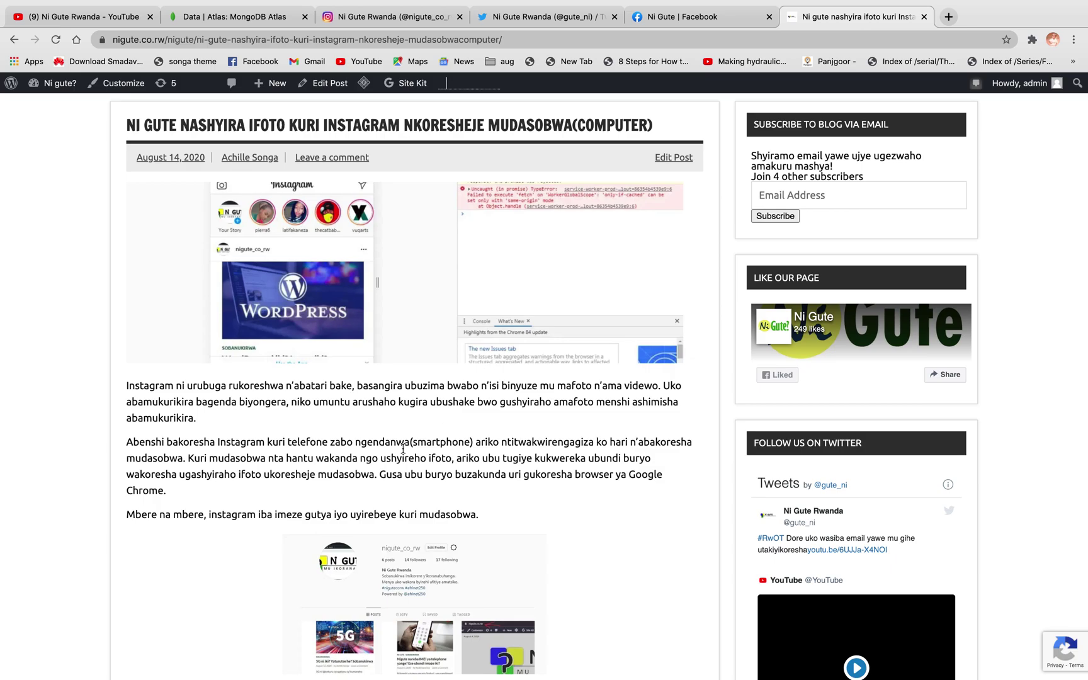
pyautogui.scroll(-8, 406, 444)
pyautogui.scroll(-2, 448, 489)
pyautogui.scroll(10, 450, 472)
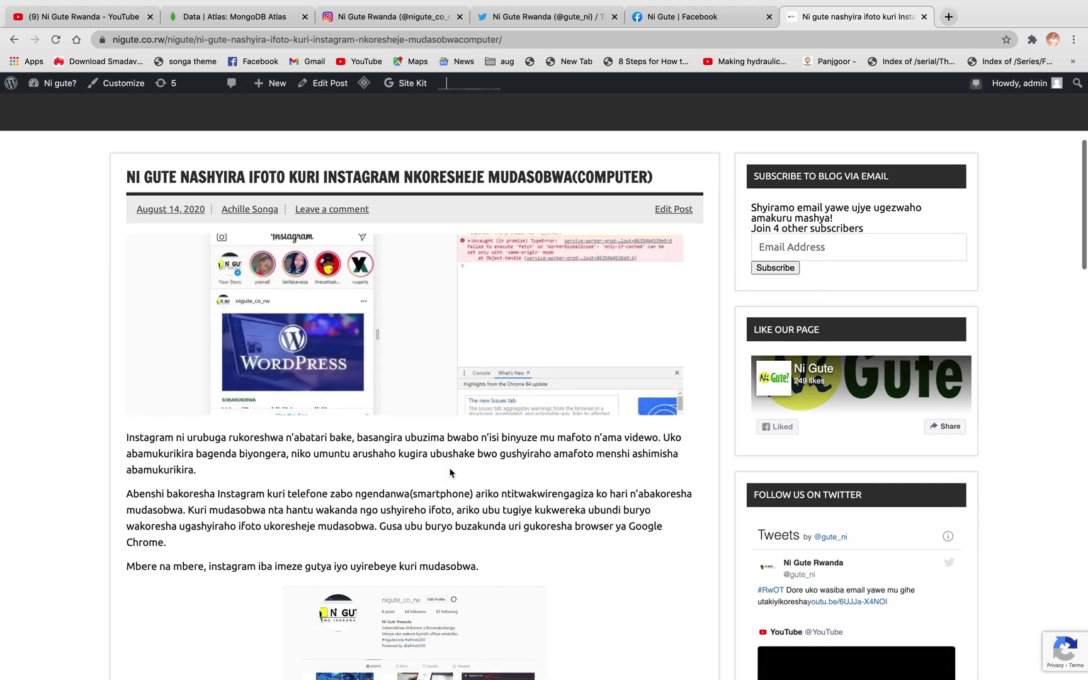
pyautogui.scroll(-1, 451, 473)
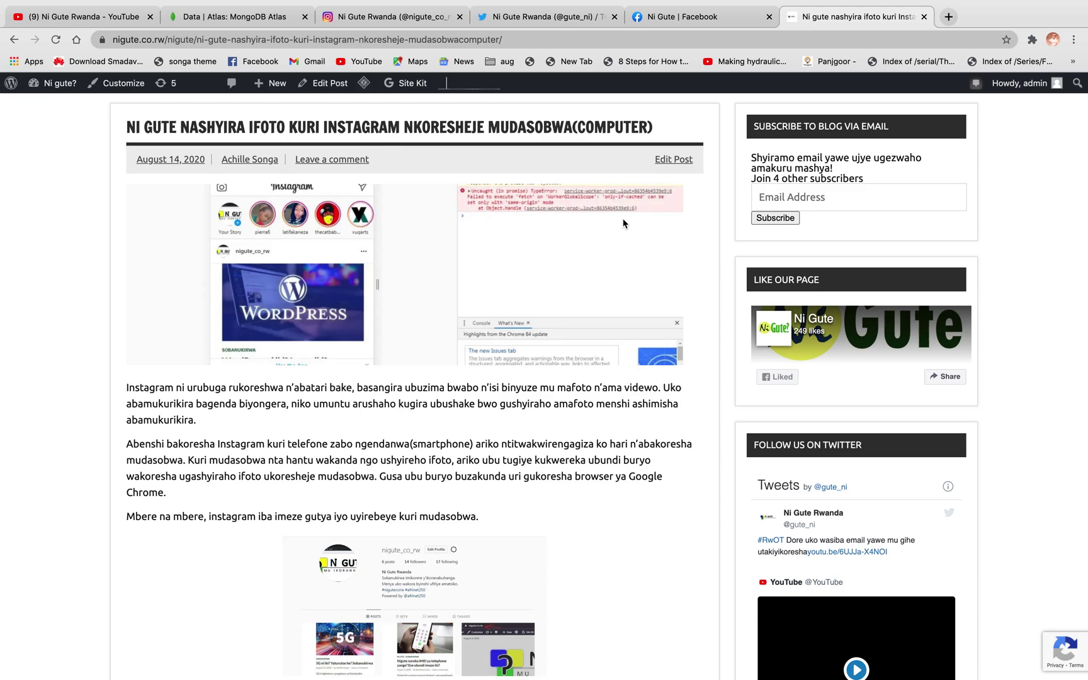
pyautogui.scroll(-3, 623, 223)
pyautogui.scroll(3, 622, 223)
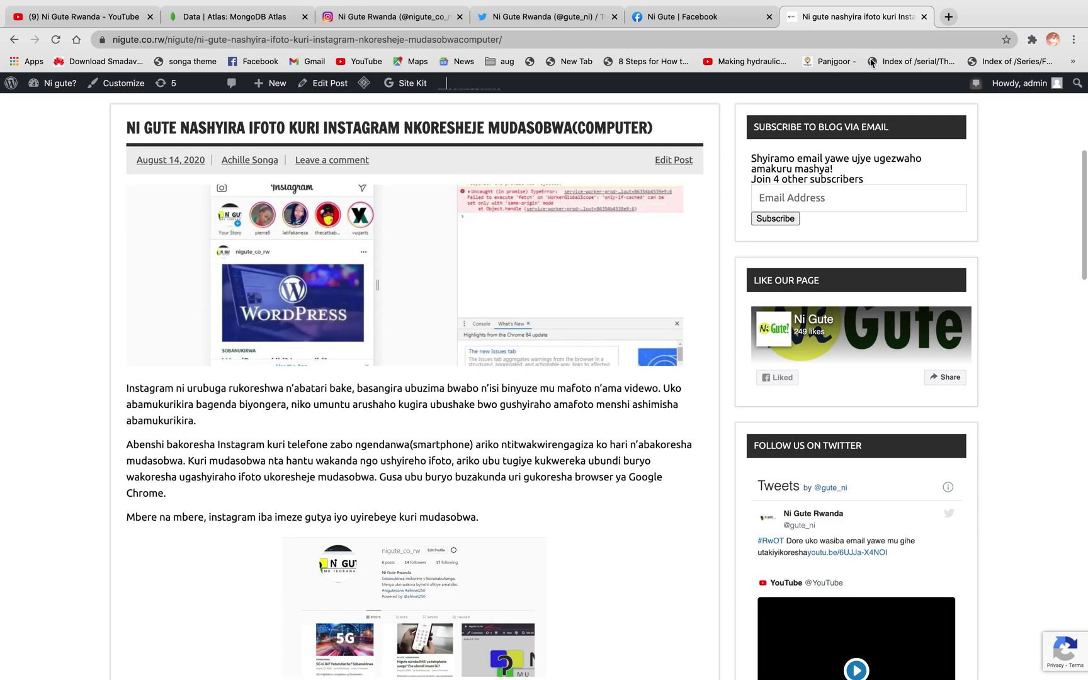
# Open instagram.com in a new browser tab
pyautogui.click(949, 17)
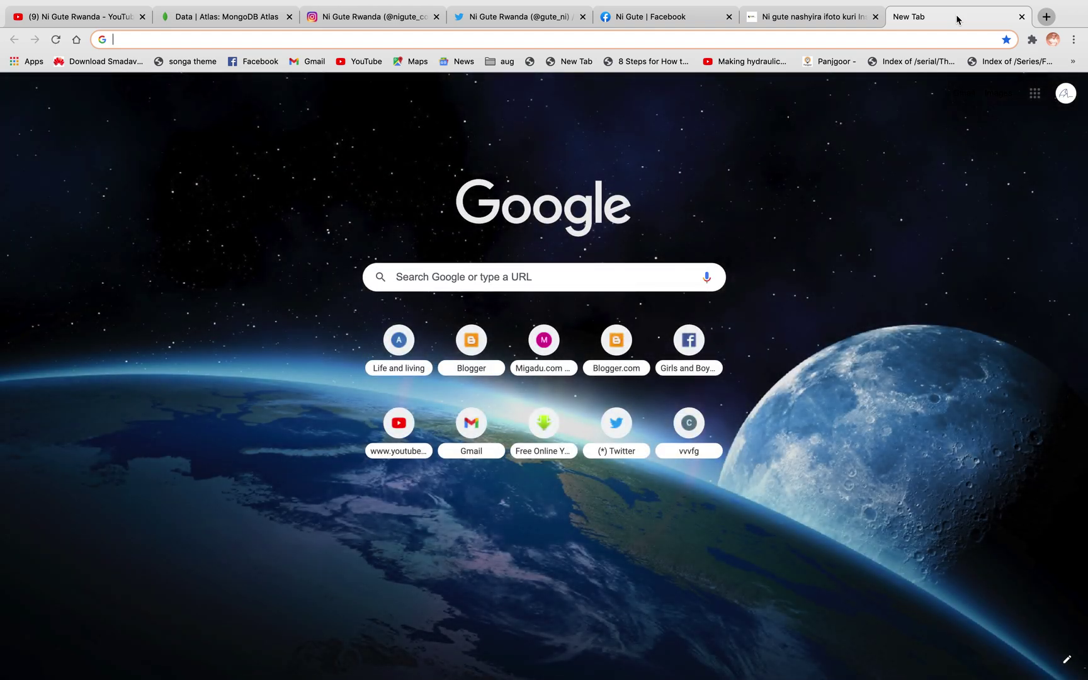
pyautogui.write('instagram.com')
pyautogui.press('Return')
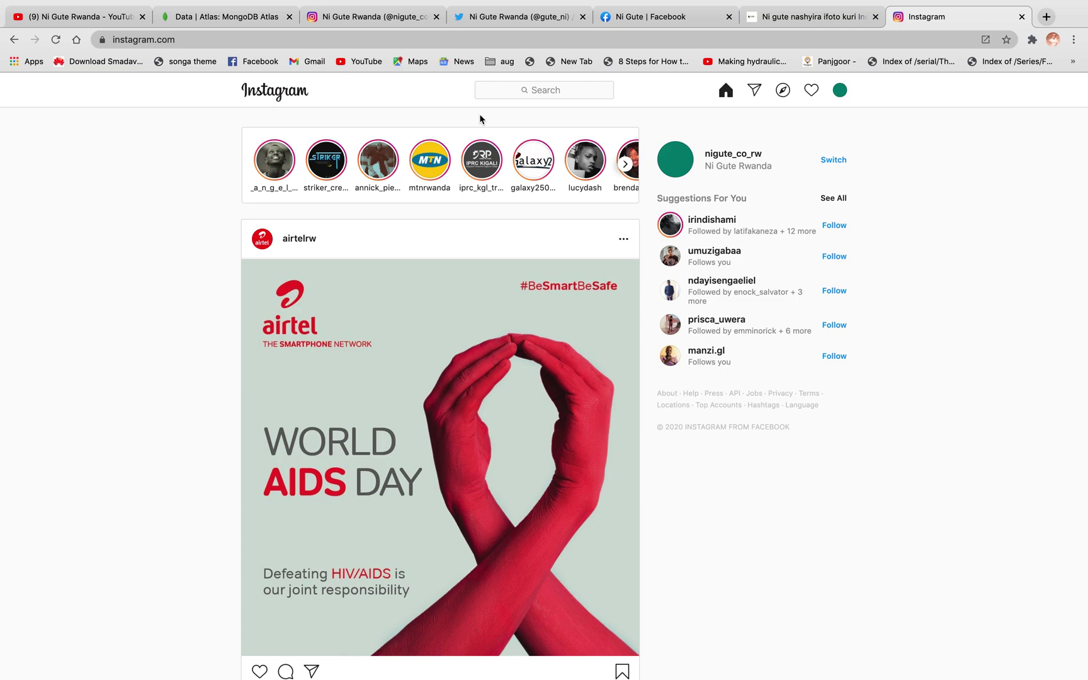
# Inspect the Instagram page, turn on device emulation, and reload it to get the mobile layout
pyautogui.moveTo(25, 5)
pyautogui.rightClick(170, 391)
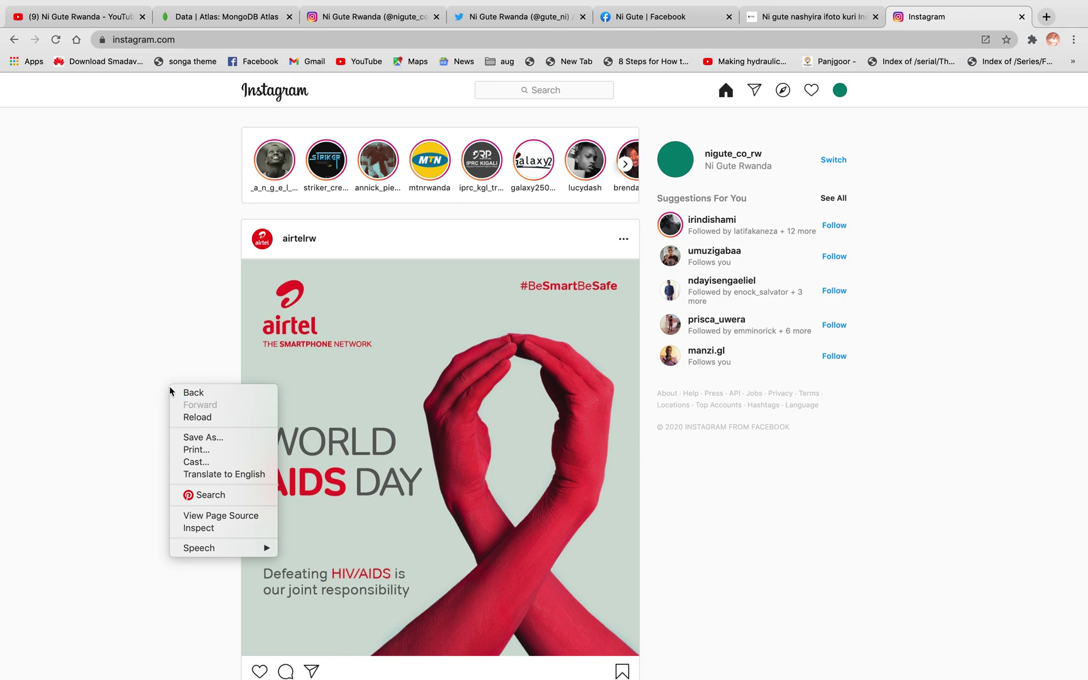
pyautogui.click(209, 529)
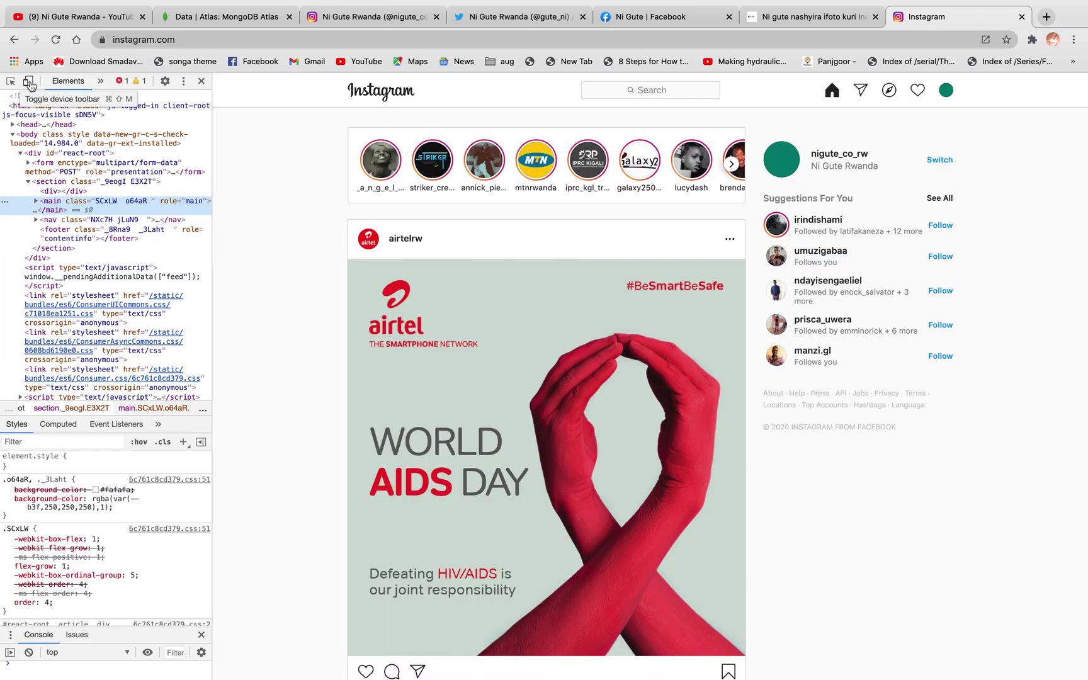
pyautogui.click(30, 84)
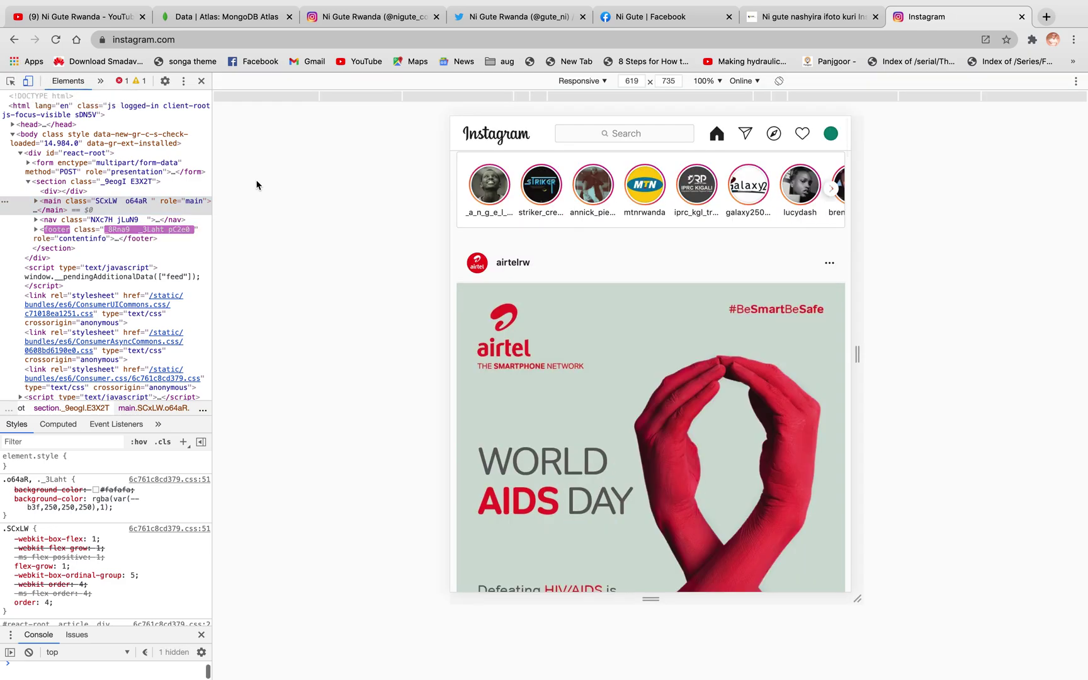
pyautogui.moveTo(598, 335); pyautogui.dragTo(598, 177)
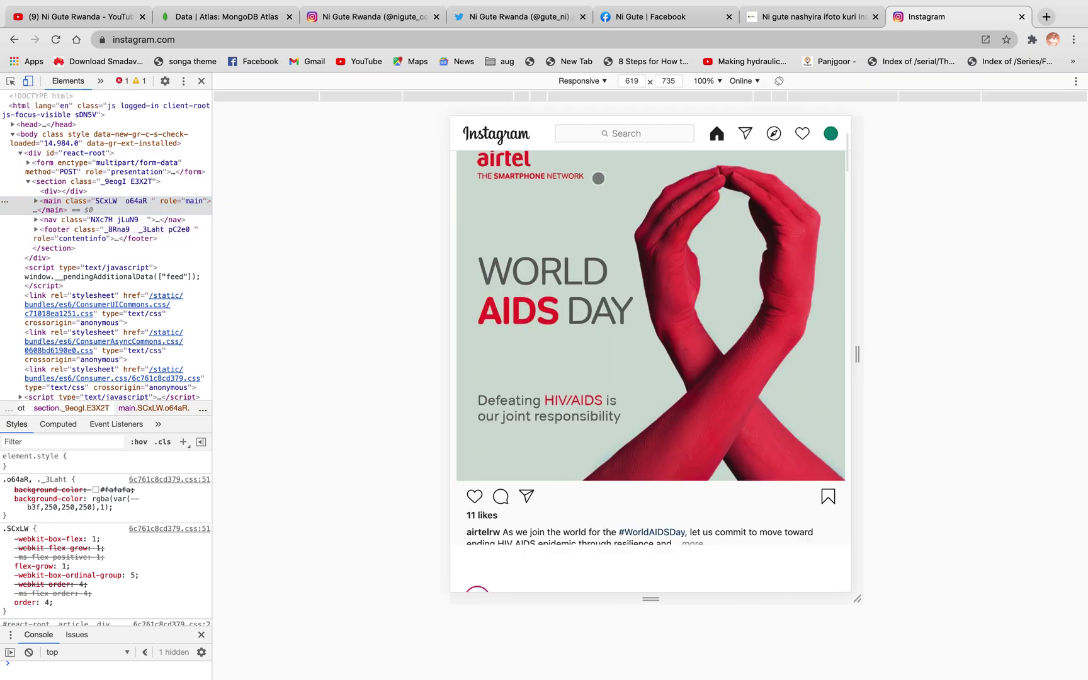
pyautogui.click(56, 41)
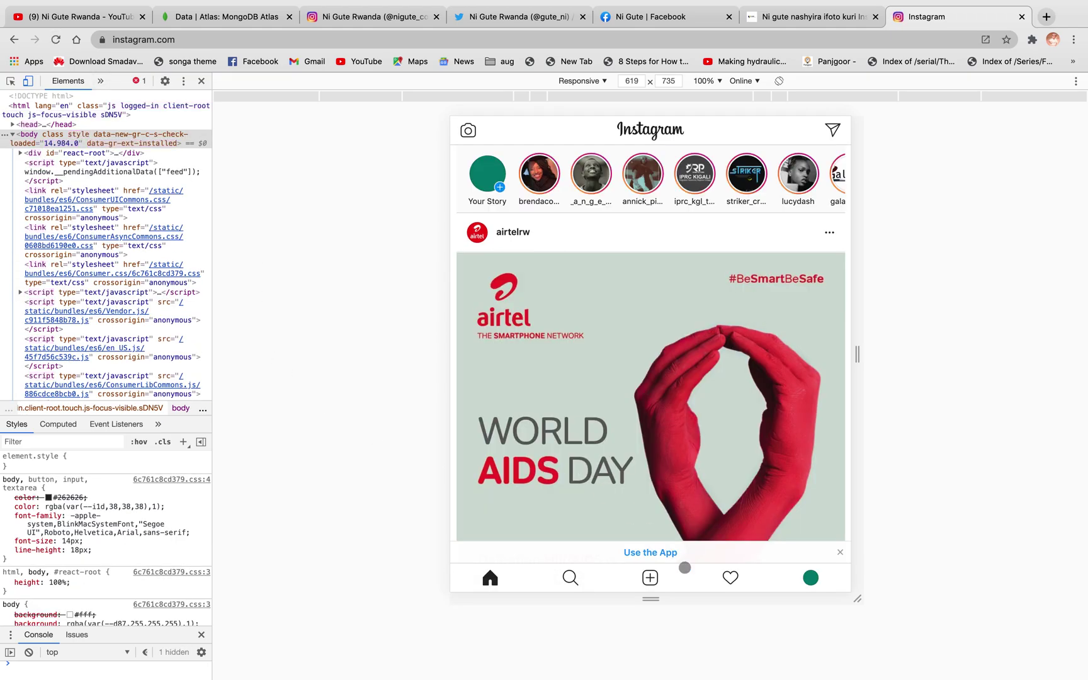
# Start a new Instagram post with the image 89b1862e055d4b9b8a08b02d334ddd06.jpg from the Documents folder
pyautogui.click(649, 577)
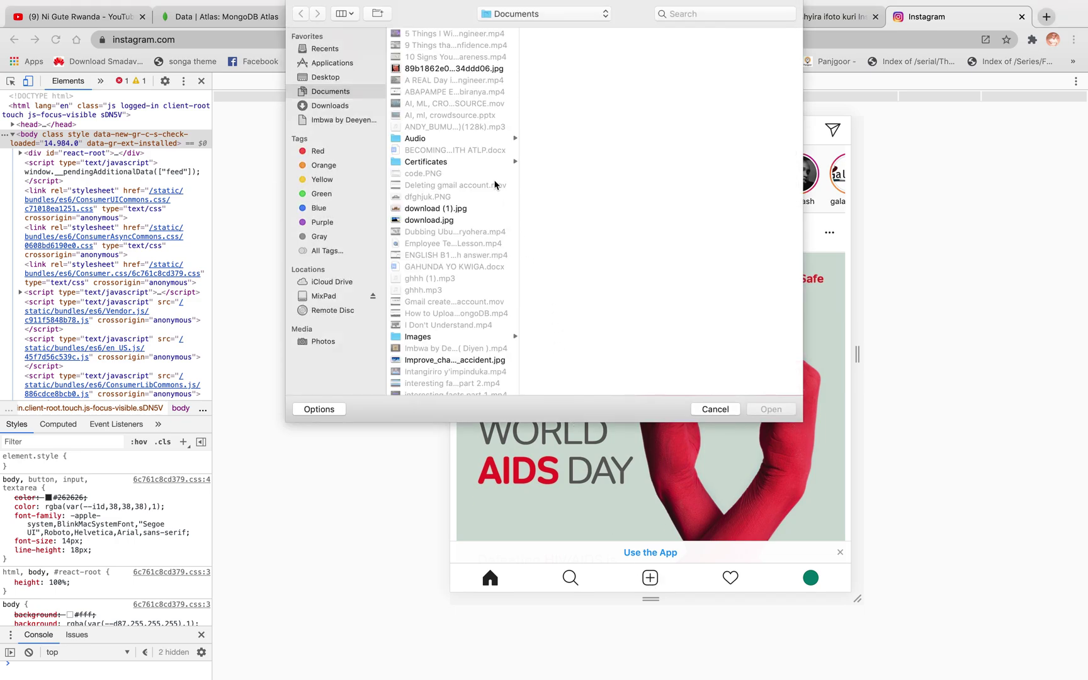
pyautogui.scroll(-3, 495, 184)
pyautogui.scroll(3, 453, 183)
pyautogui.click(445, 66)
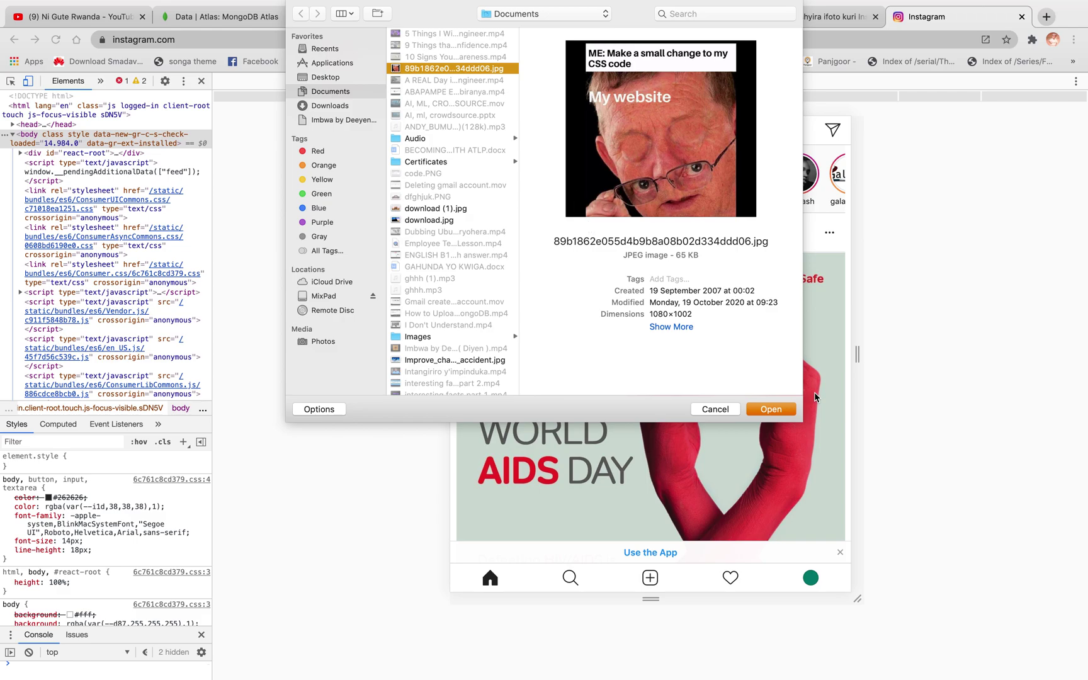
pyautogui.click(790, 411)
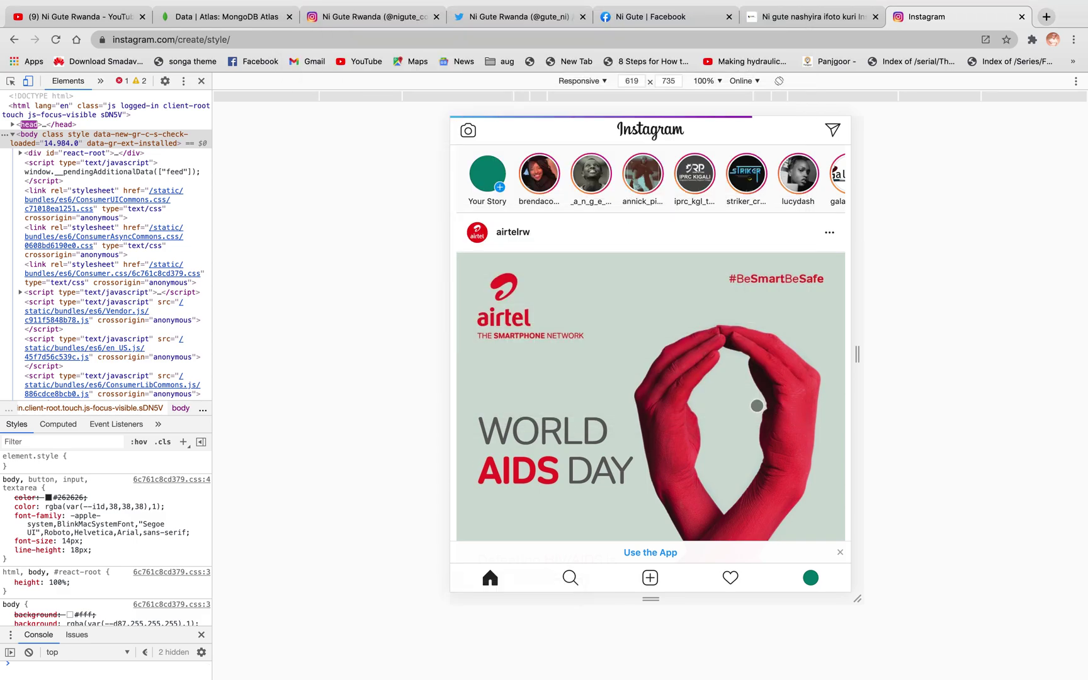
# Toggle the crop so the whole photo fits in the frame, and continue to the post details
pyautogui.scroll(-3, 570, 486)
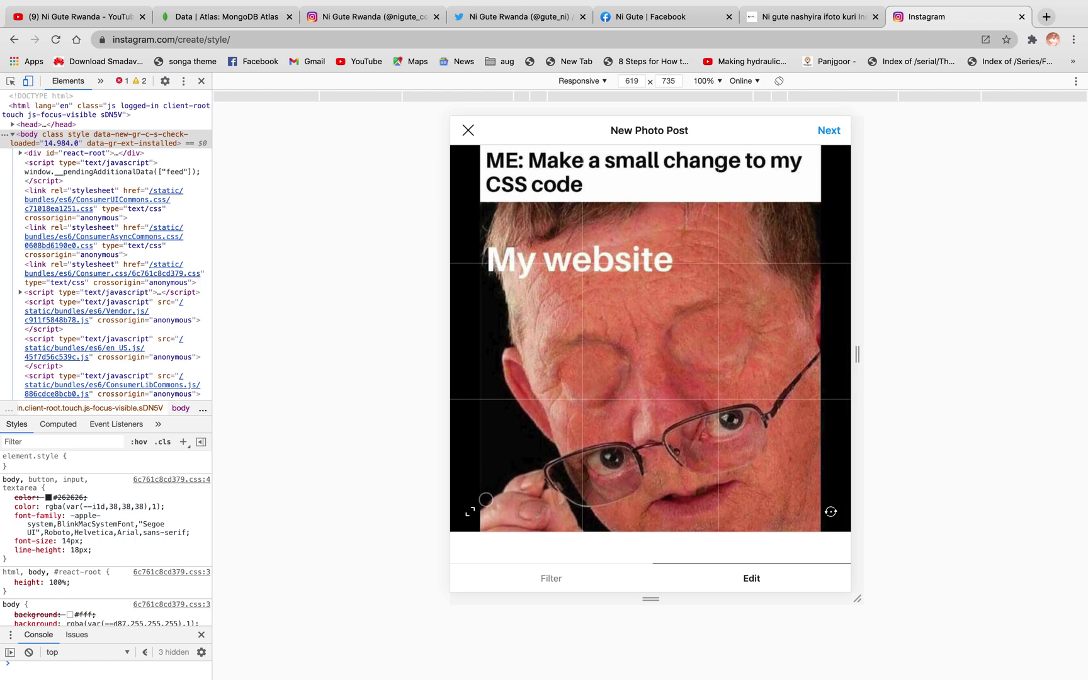
pyautogui.click(469, 511)
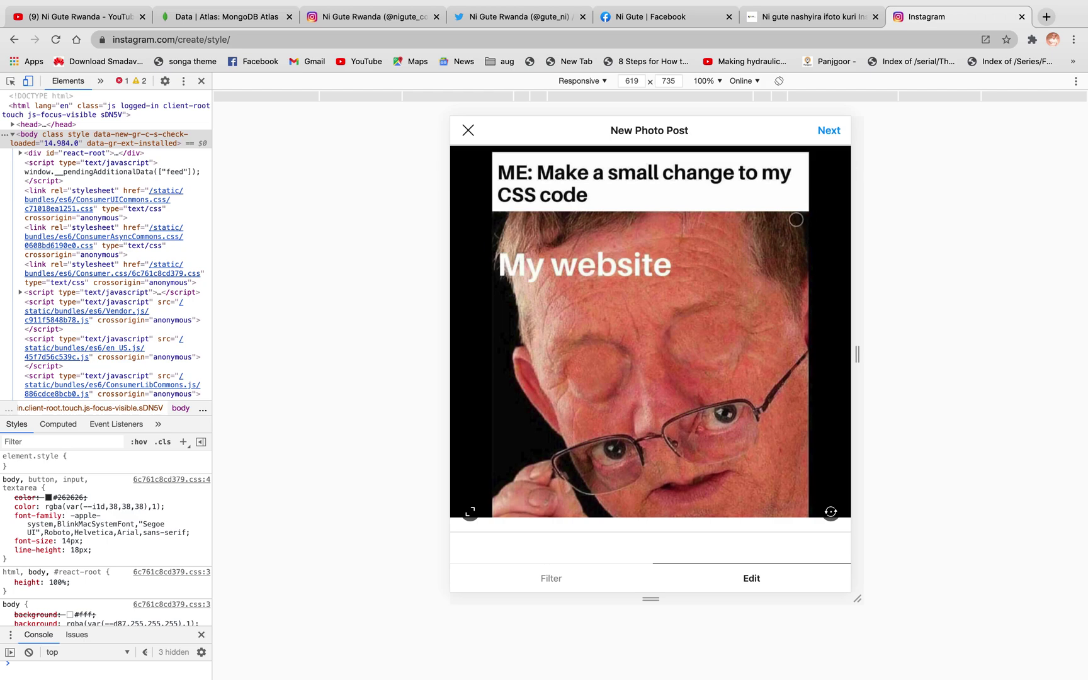
pyautogui.click(828, 131)
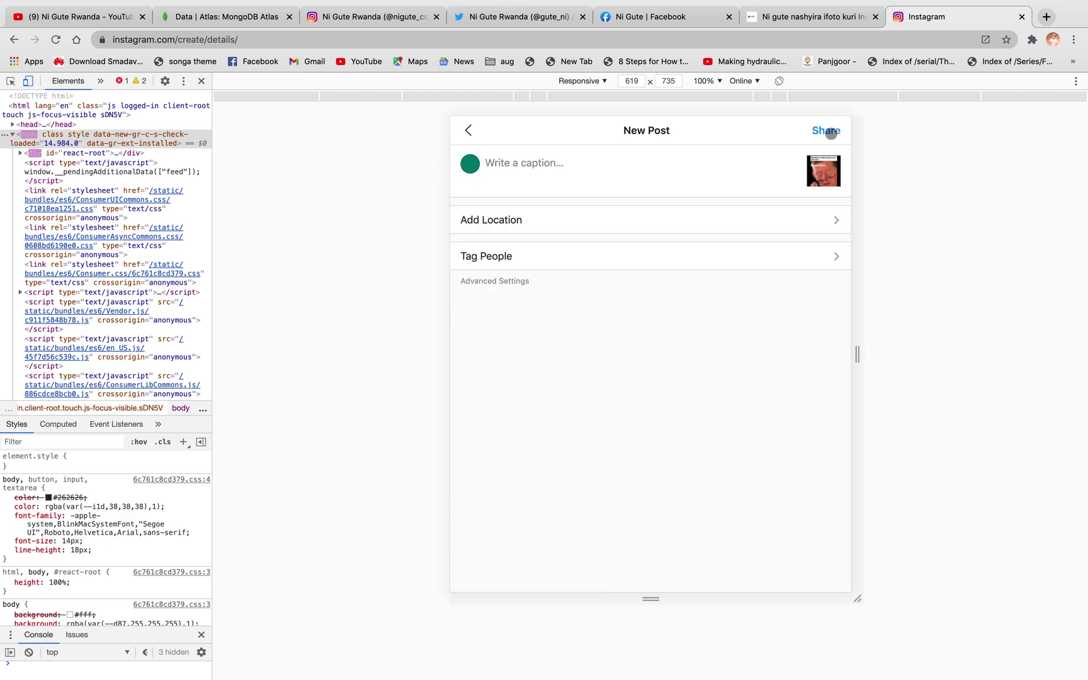
# Write the caption "Make a small change to my code" with the suggested hashtag #nigute_co_rw on a second line
pyautogui.click(603, 158)
pyautogui.write('Make')
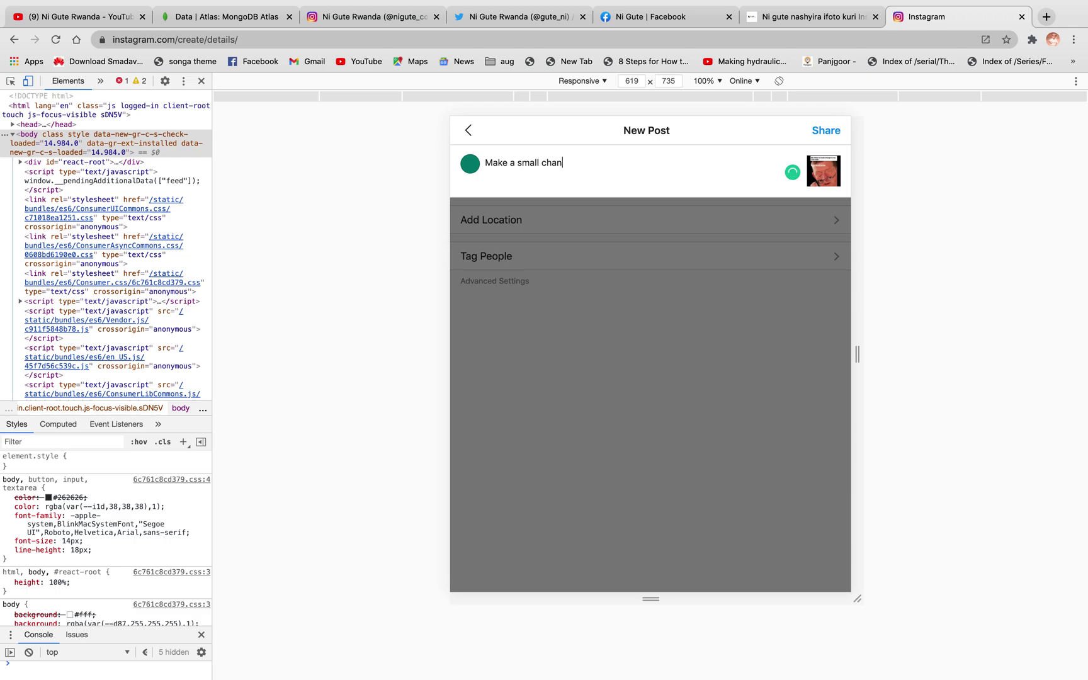
pyautogui.write('a small change to my code')
pyautogui.press('Return')
pyautogui.write('#ni')
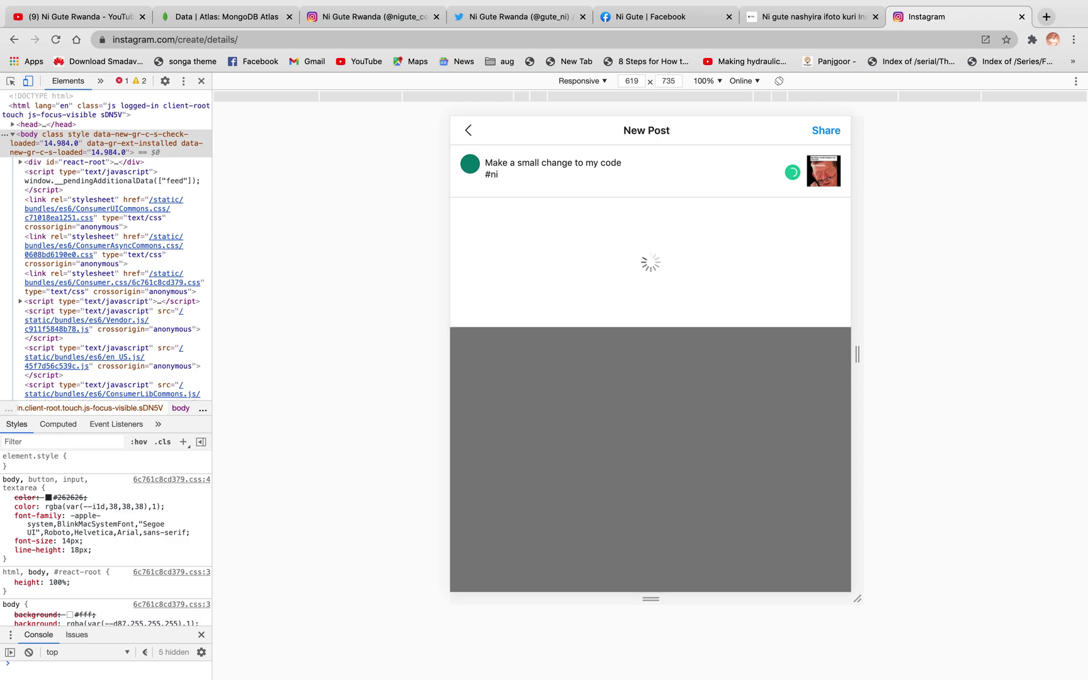
pyautogui.write('gute_co_rw')
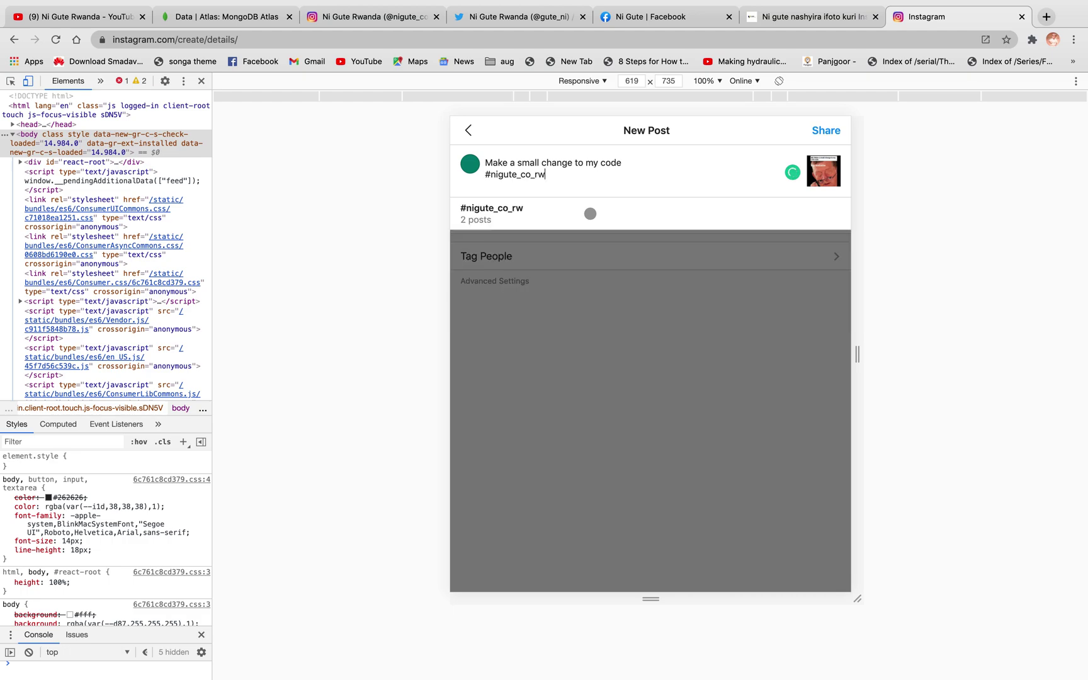
pyautogui.click(590, 213)
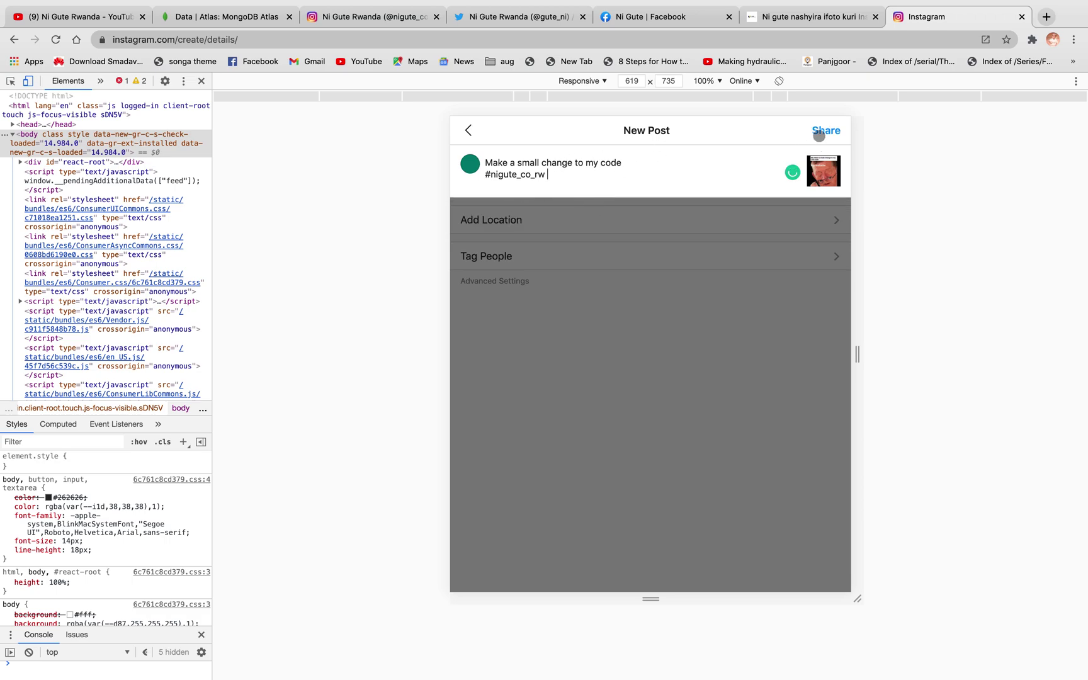
# Share the photo post and look it over in the mobile feed
pyautogui.click(820, 133)
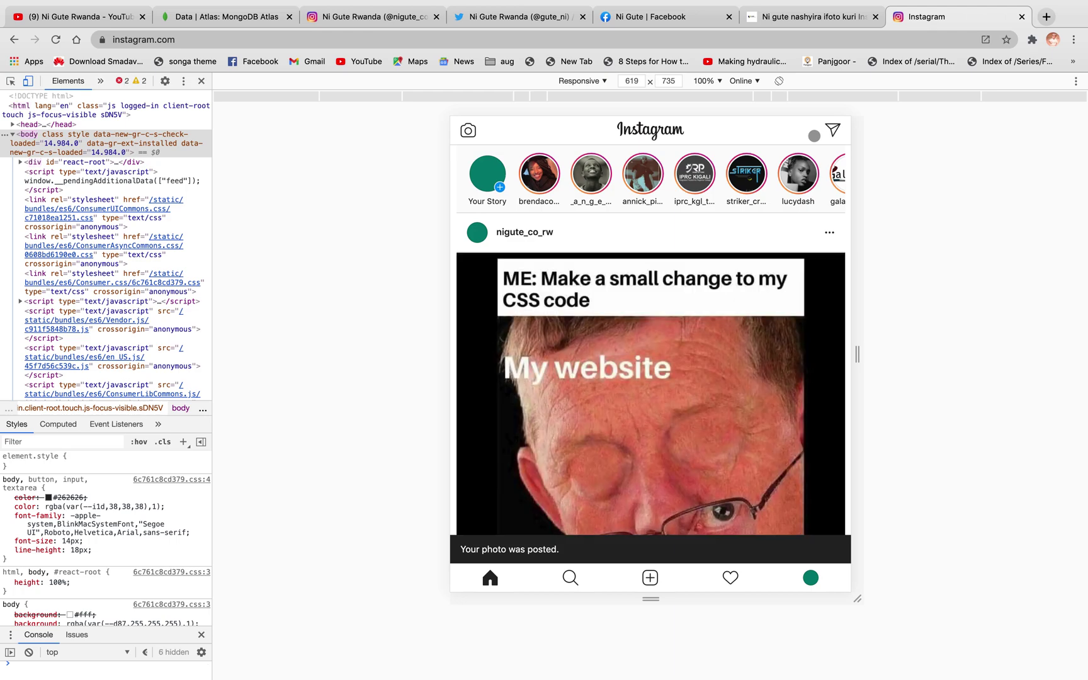
pyautogui.scroll(-9, 622, 306)
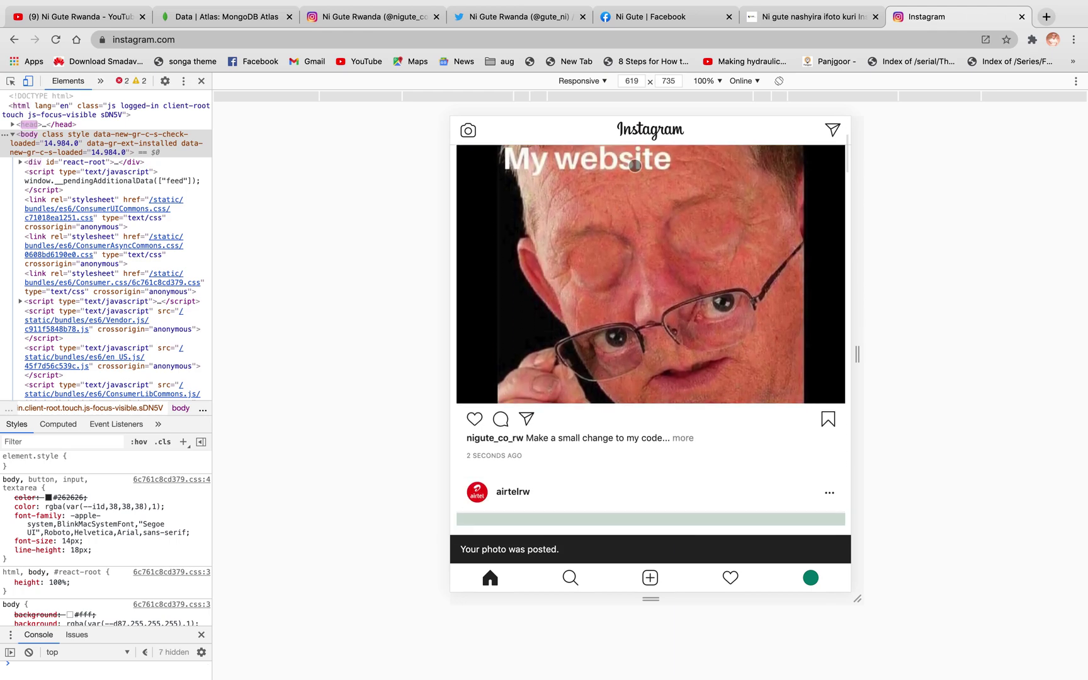
pyautogui.scroll(4, 570, 320)
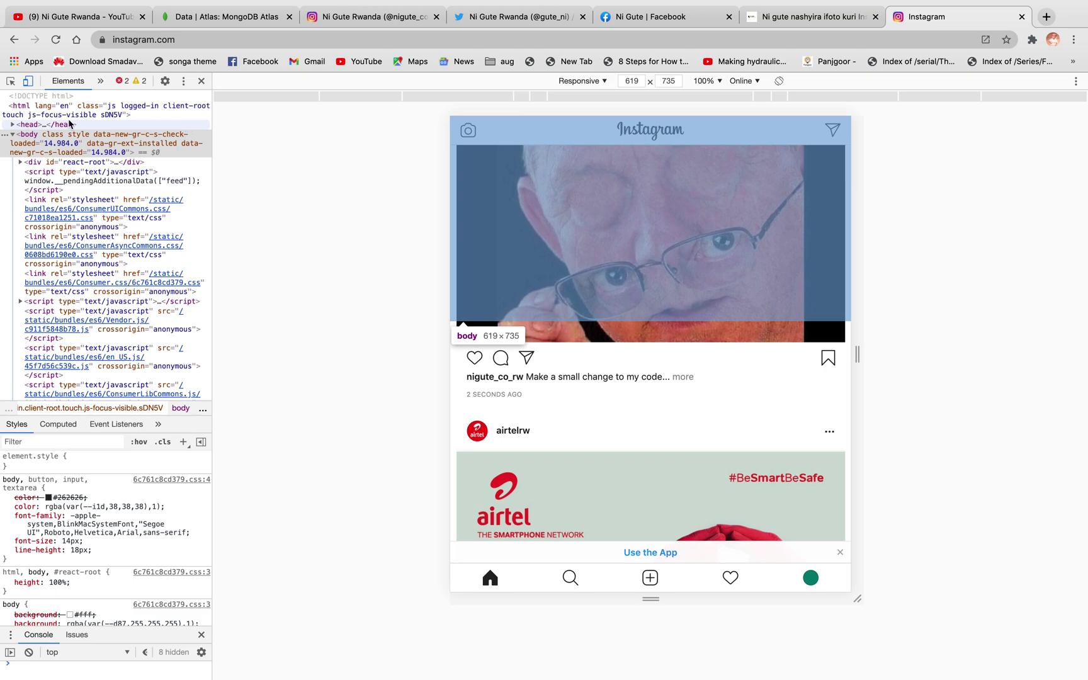
# Turn off device emulation, reload Instagram in the desktop layout, close the developer tools, and check the post in the feed
pyautogui.click(26, 88)
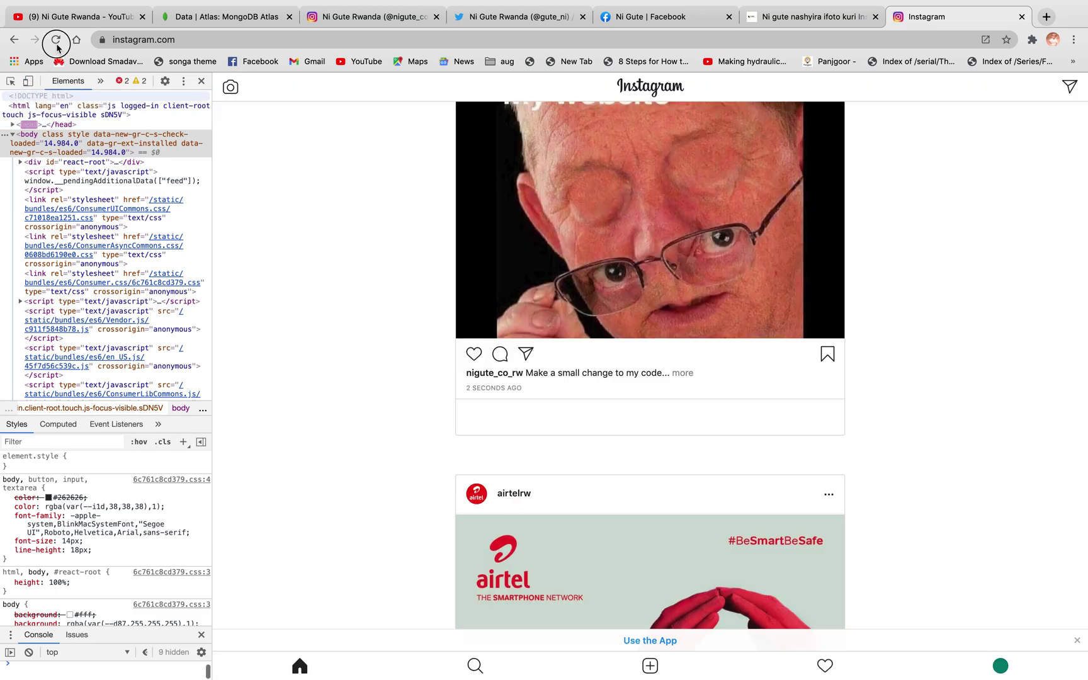
pyautogui.click(56, 41)
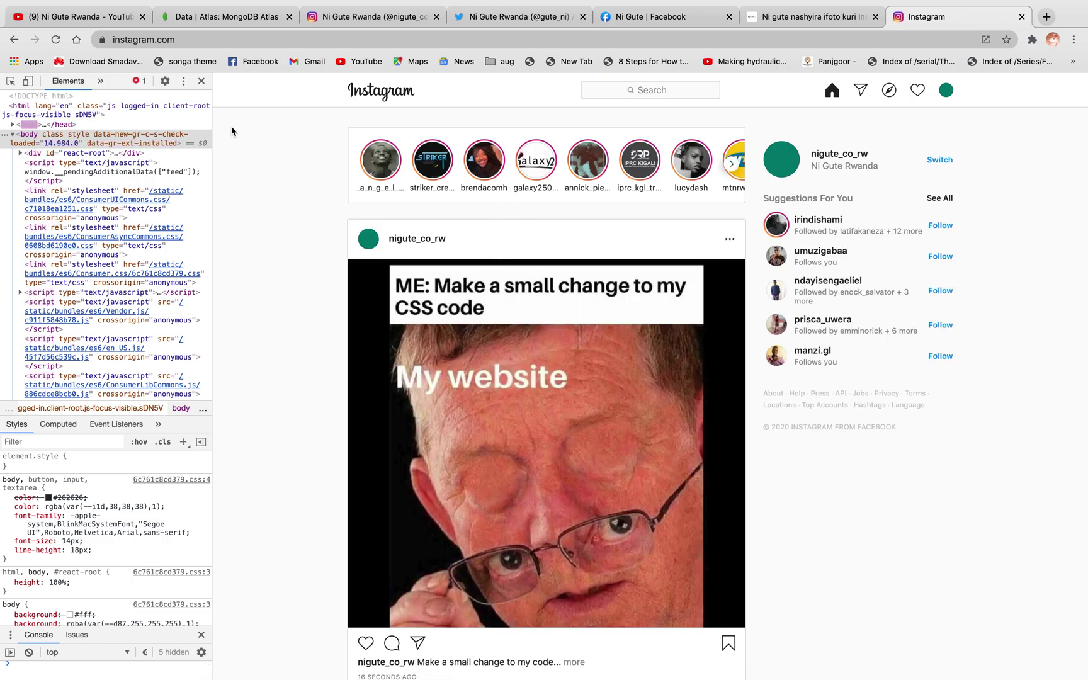
pyautogui.press('super+alt+i')
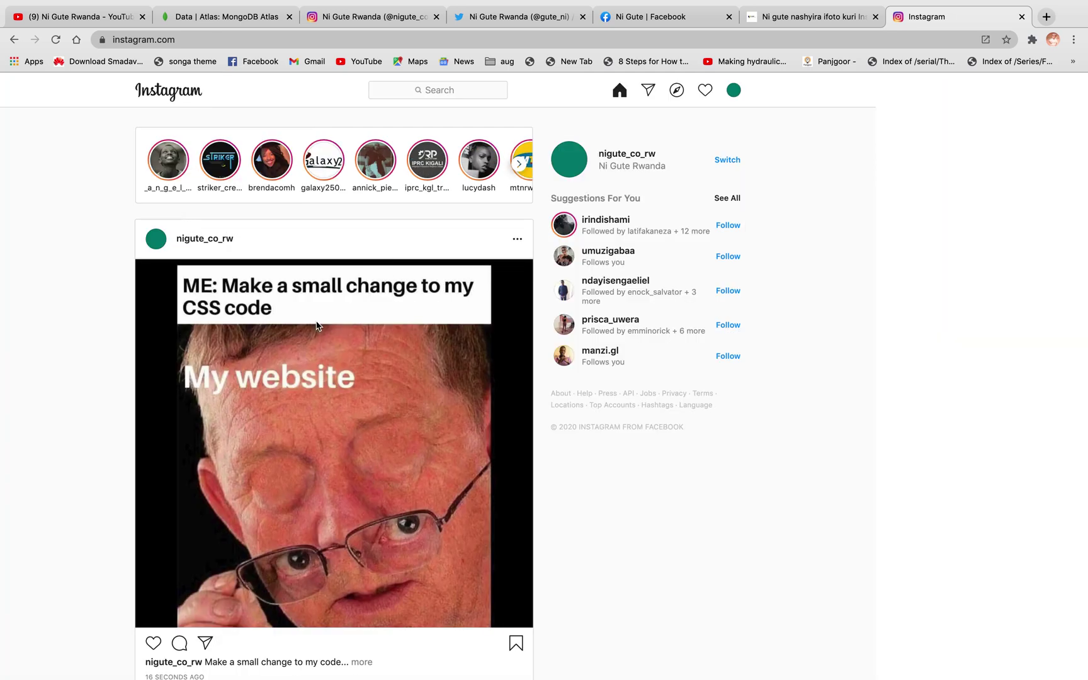
pyautogui.scroll(-5, 317, 325)
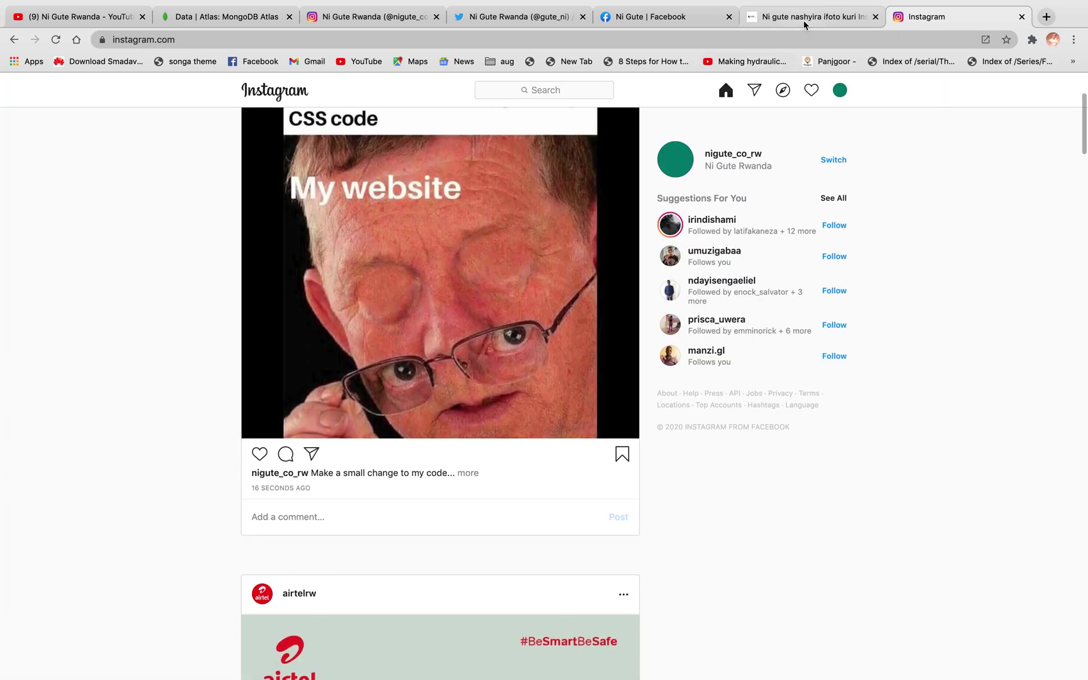
# Switch to the nigute.co.rw article on posting photos to Instagram from a computer and look through its illustrated instructions and related posts
pyautogui.scroll(-5, 408, 581)
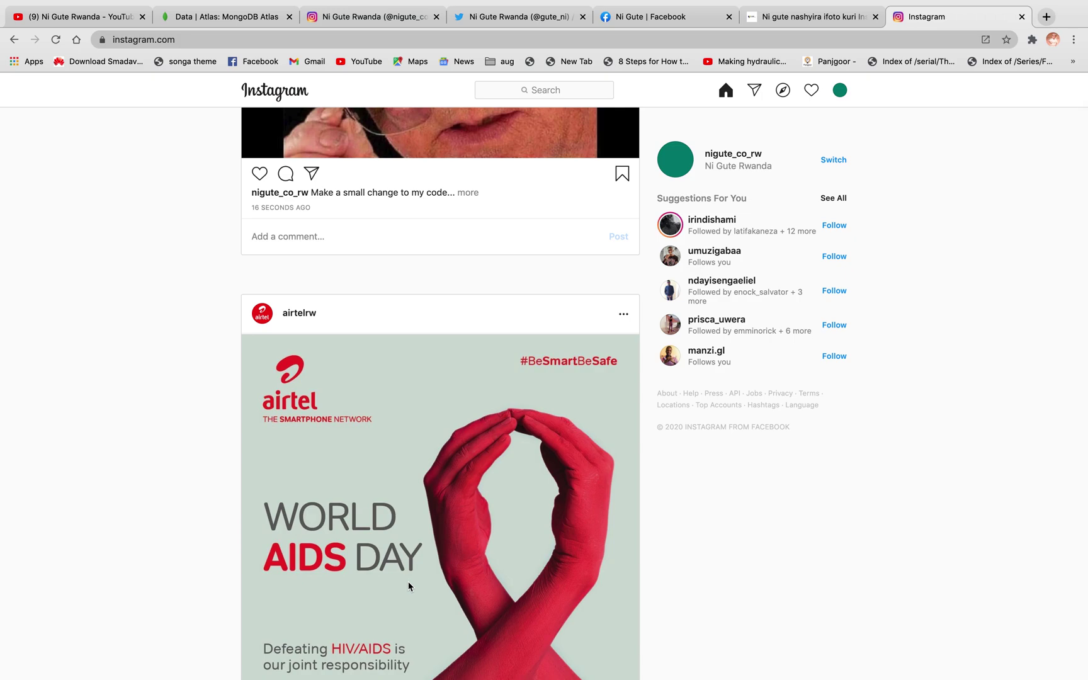
pyautogui.click(808, 19)
pyautogui.scroll(-4, 603, 377)
pyautogui.scroll(-20, 602, 377)
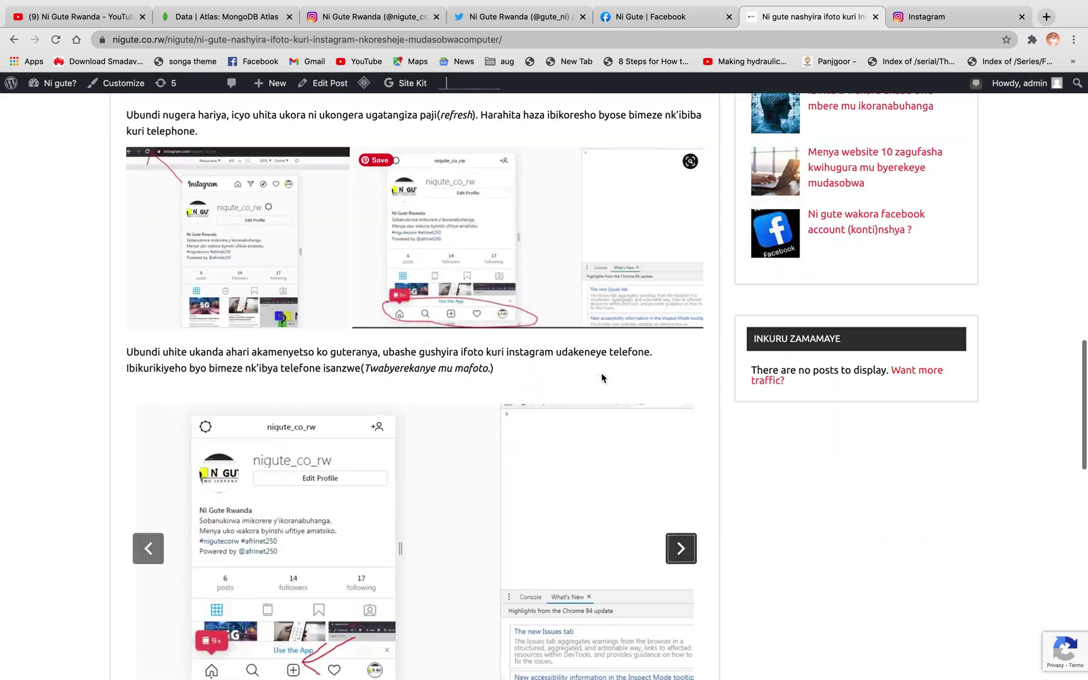
pyautogui.scroll(10, 602, 377)
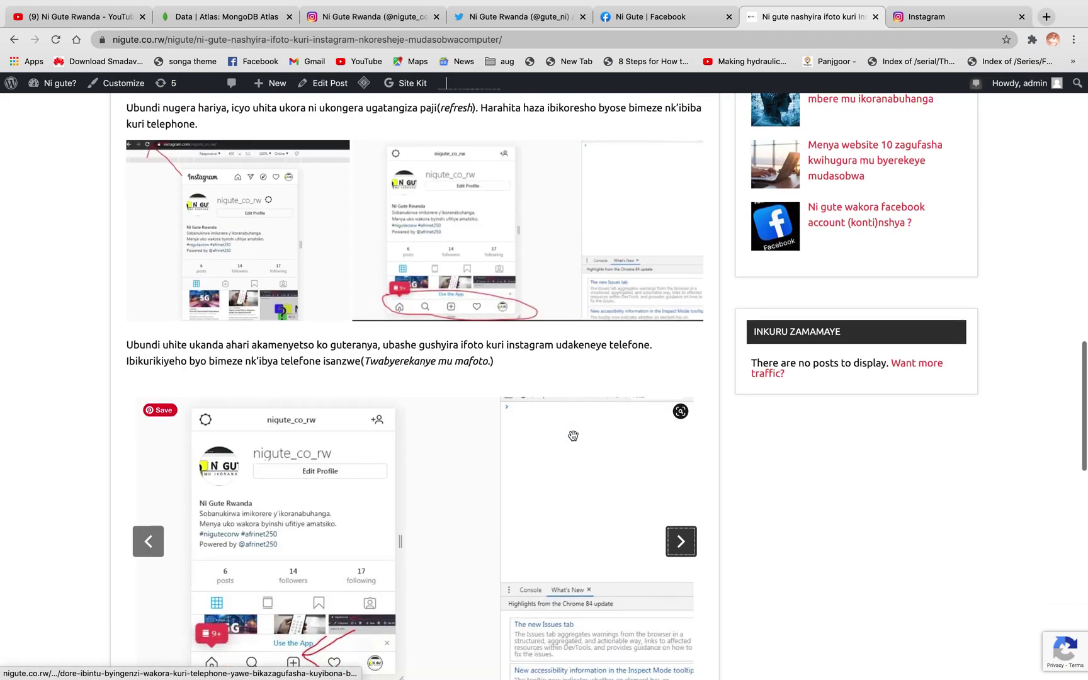
pyautogui.scroll(-14, 572, 434)
pyautogui.scroll(2, 573, 435)
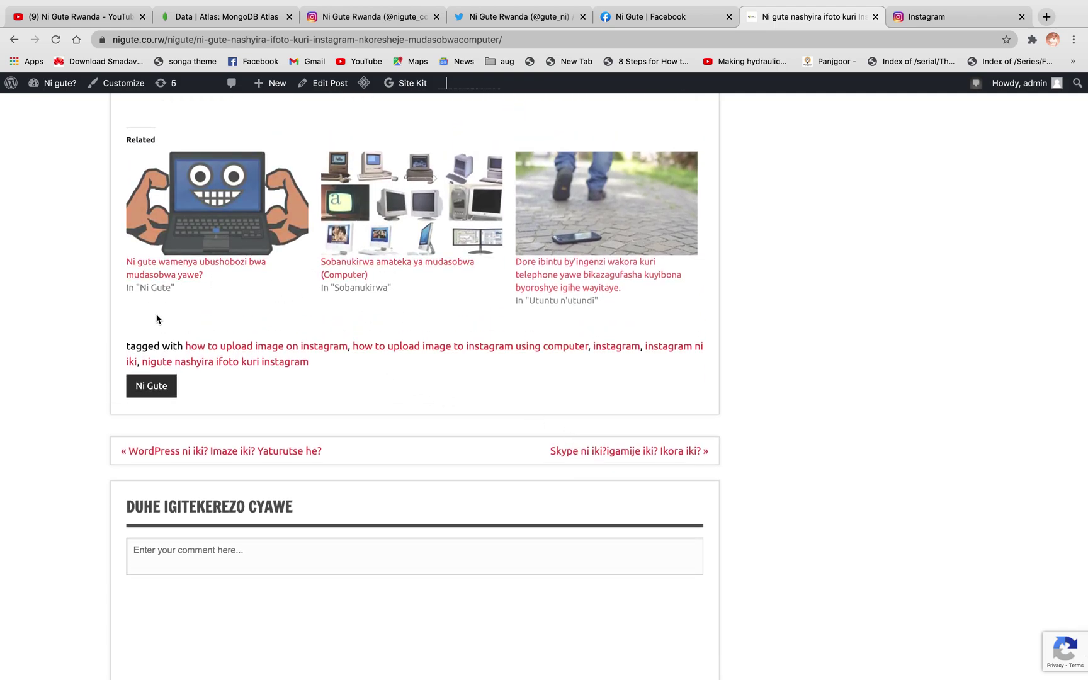
# Go back from the article to page 3 of the Ni gute? blog listing and look over the page
pyautogui.hscroll(-5, 426, 306)
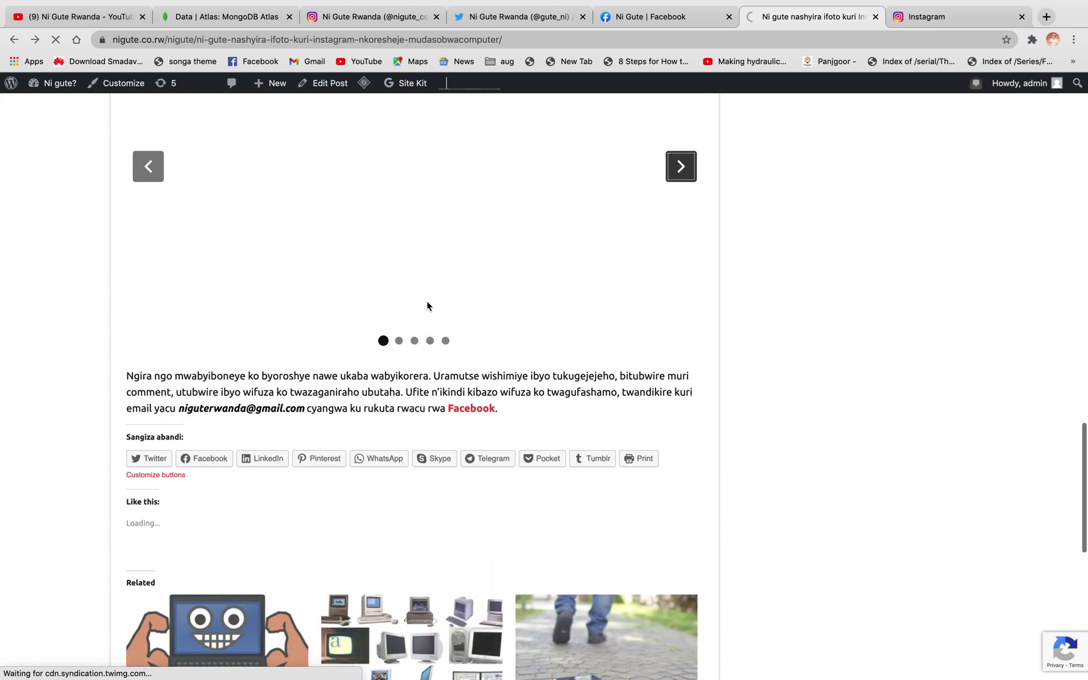
pyautogui.scroll(10, 427, 301)
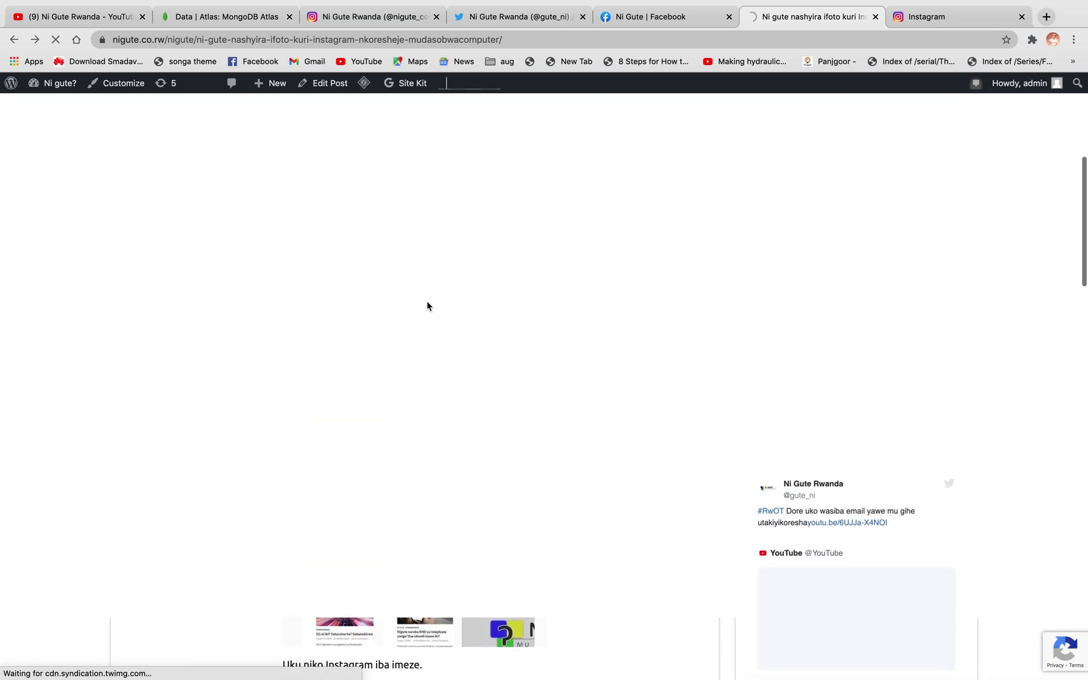
pyautogui.click(511, 40)
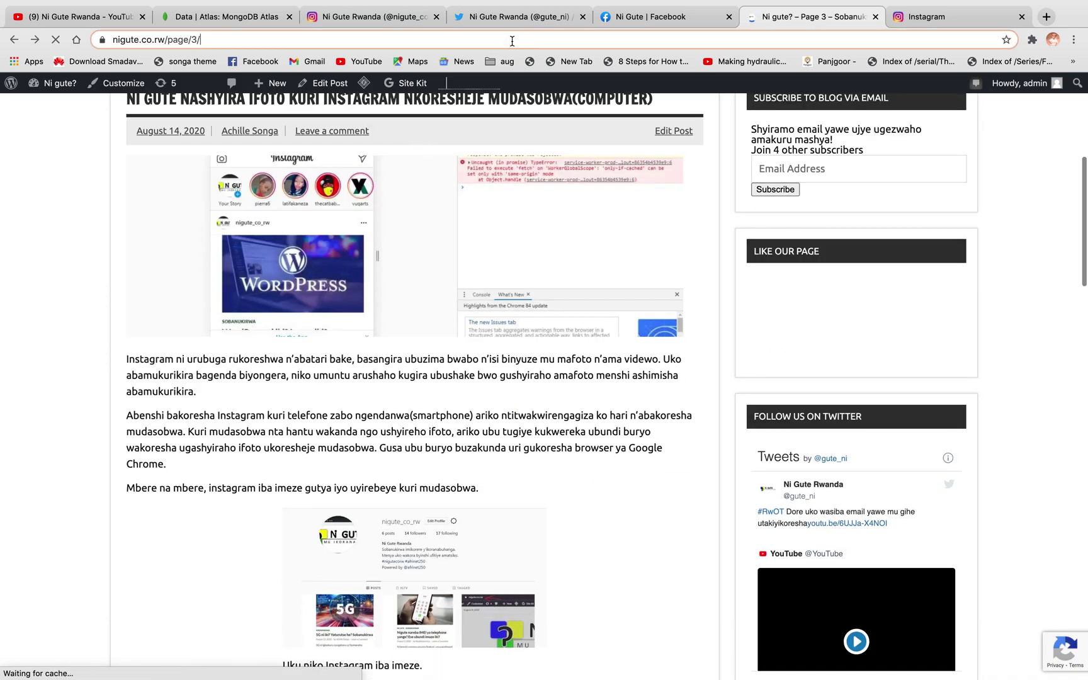
pyautogui.scroll(-5, 251, 481)
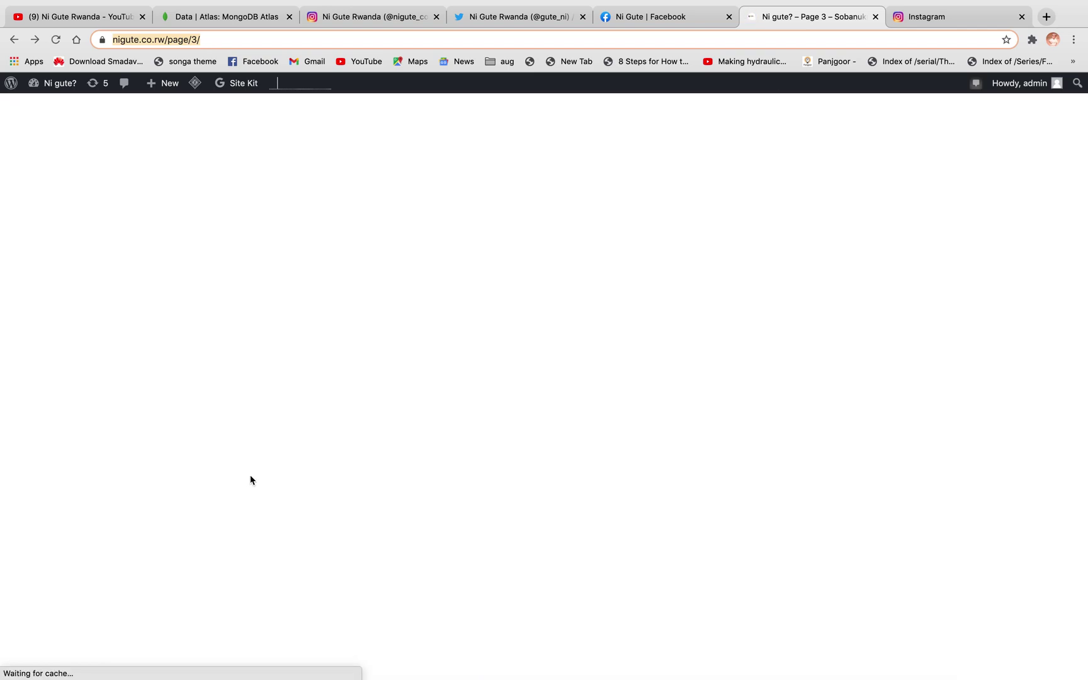
pyautogui.scroll(10, 252, 480)
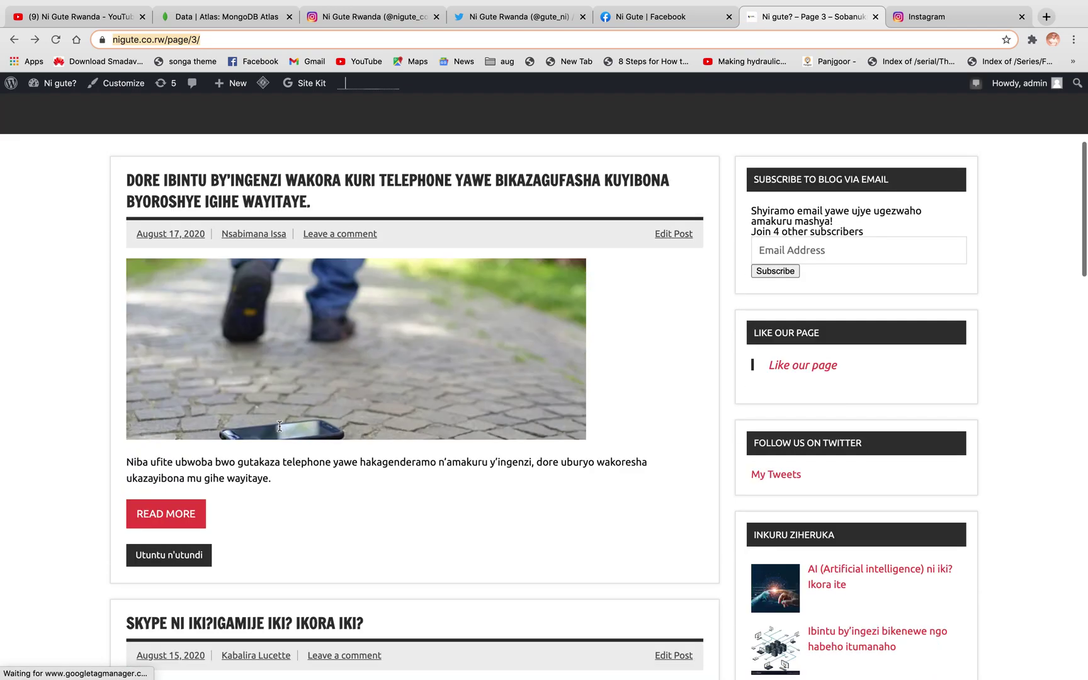
pyautogui.scroll(-10, 281, 431)
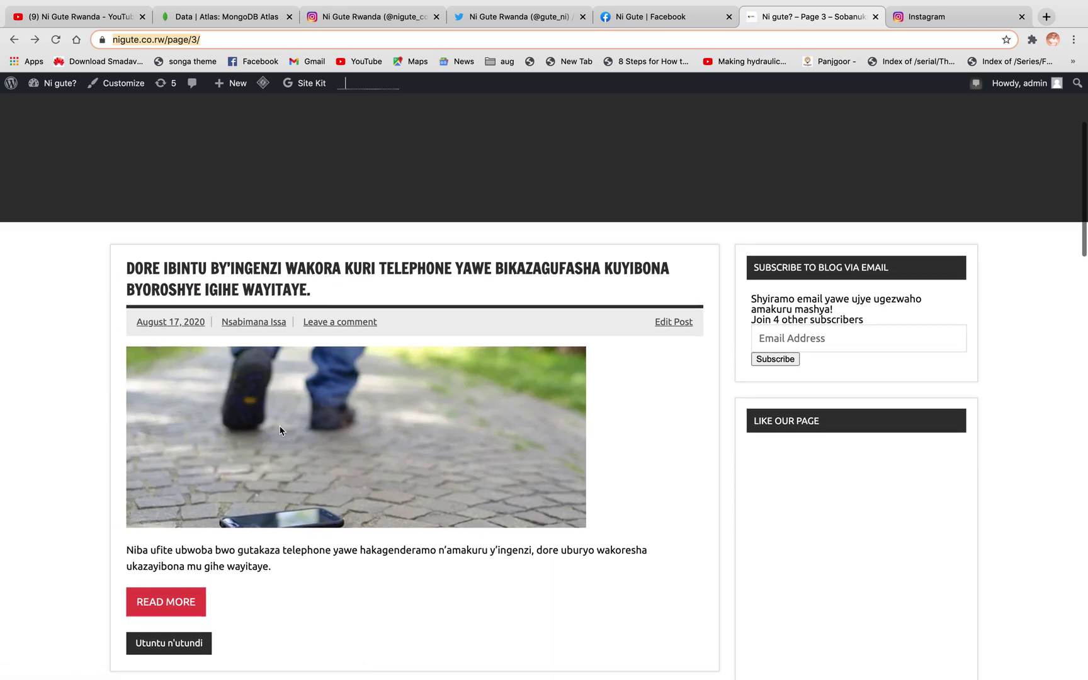
pyautogui.scroll(10, 281, 431)
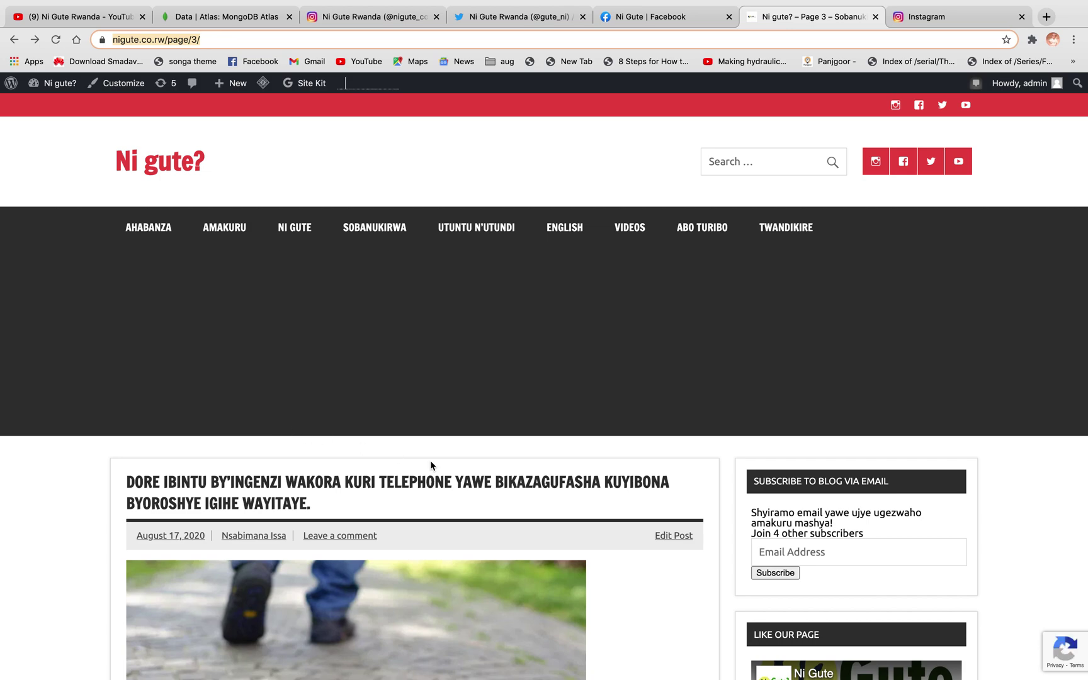
# Examine the blog's email subscription form, opening and dismissing its address suggestions, and view the Like Our Page box
pyautogui.scroll(-2, 850, 537)
pyautogui.click(818, 494)
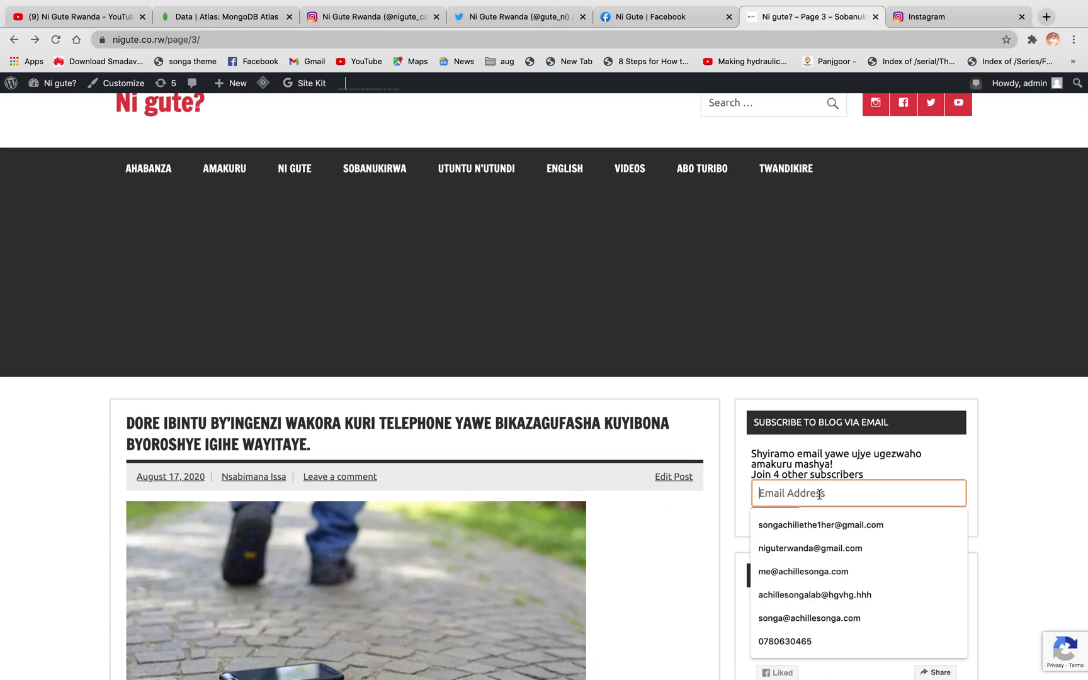
pyautogui.click(712, 584)
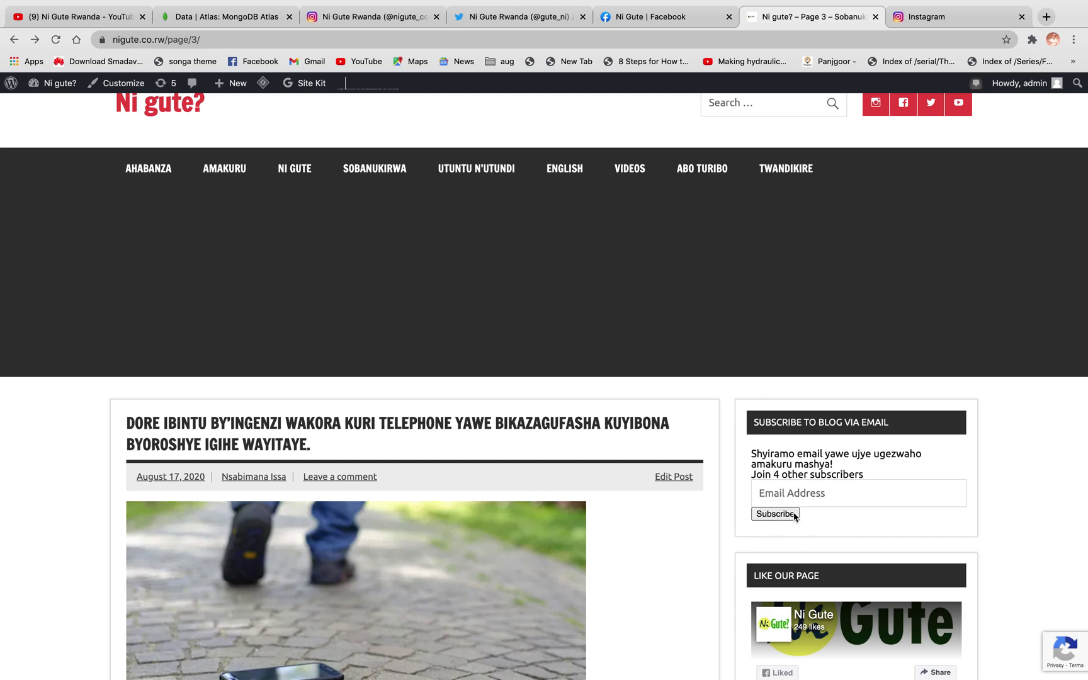
pyautogui.scroll(-1, 845, 537)
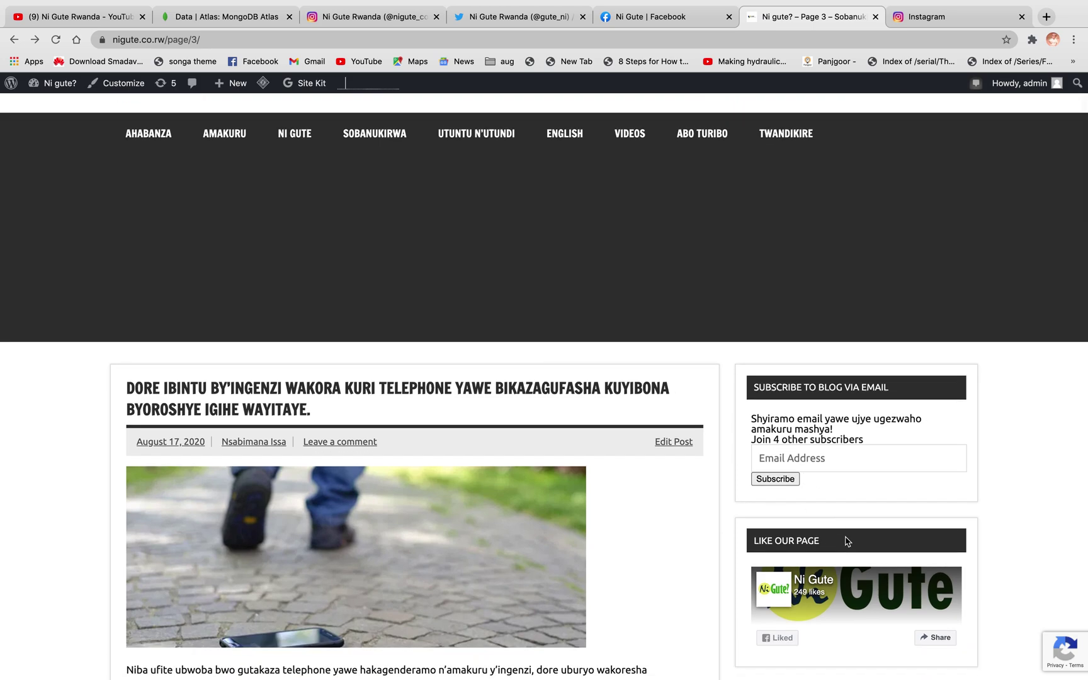